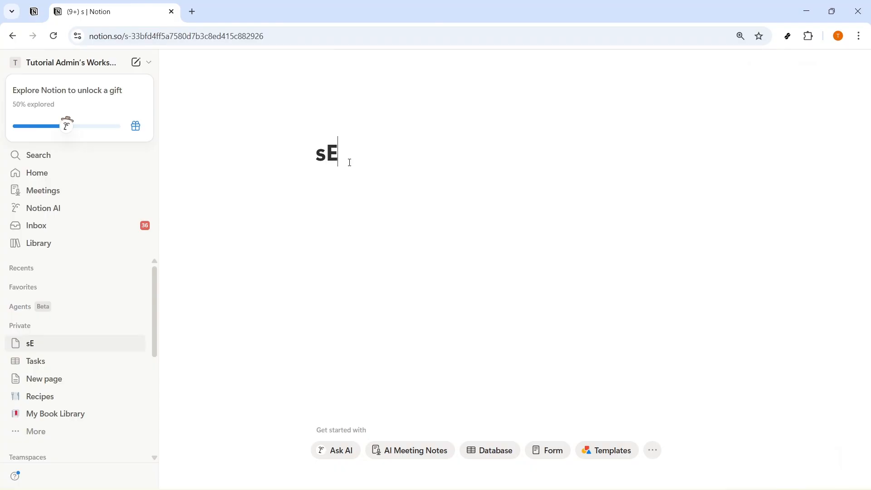
Title the new page SECOND BRAIN.
key("BackSpace")
key("BackSpace")
type("SECOND BRAIN")
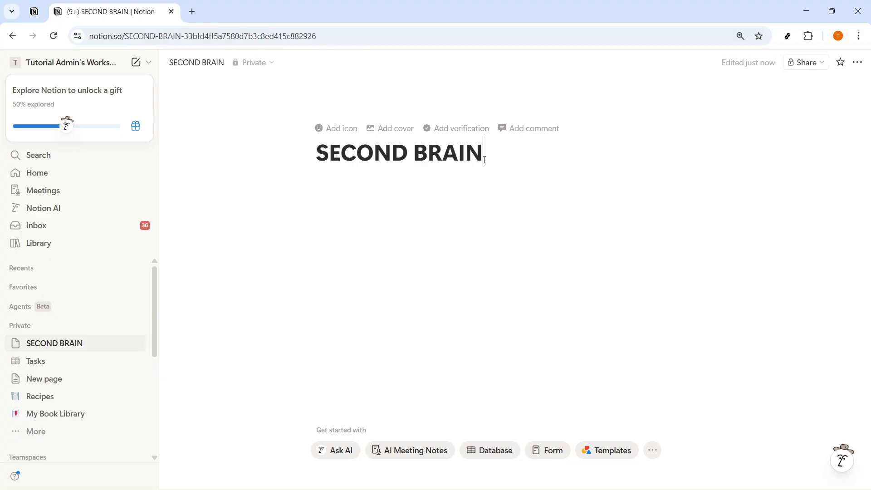
left_click_drag(484, 160, 320, 150)
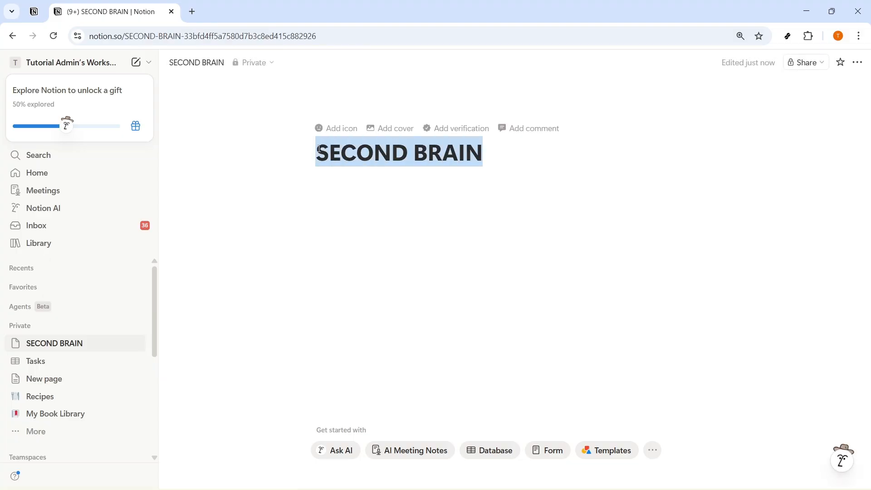
left_click(489, 155)
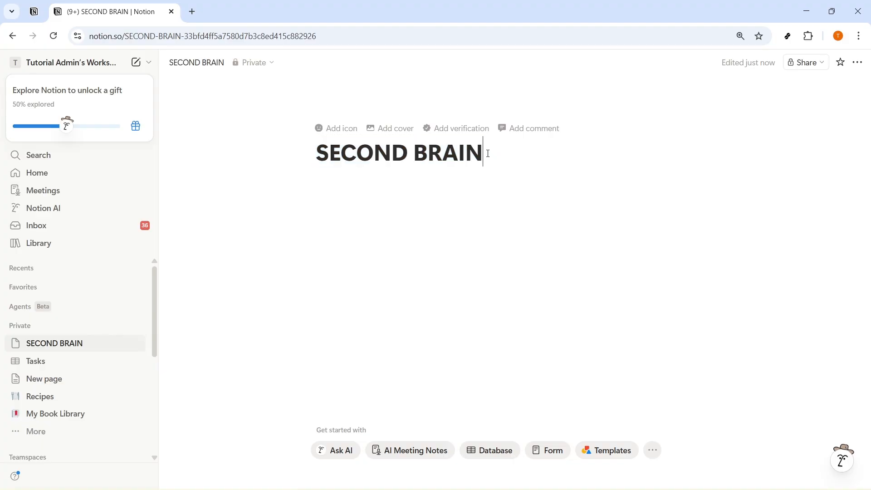
Set a brain emoji as the page icon.
left_click(337, 128)
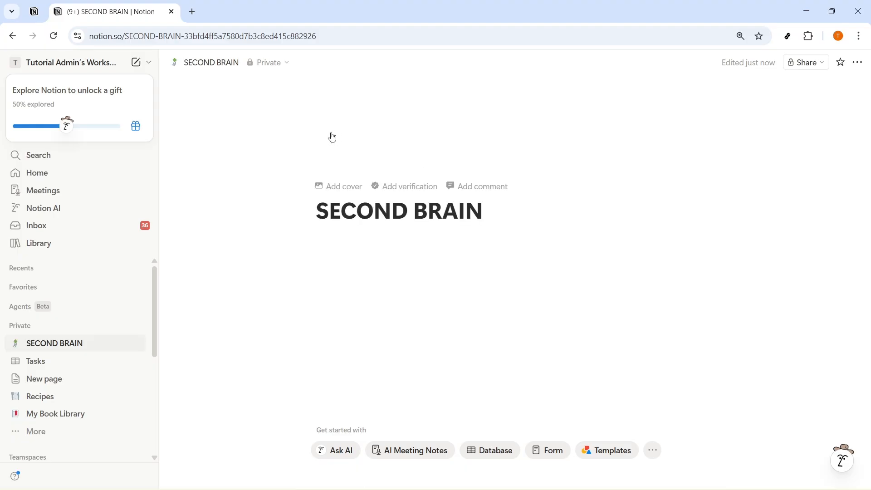
left_click(336, 144)
left_click(237, 256)
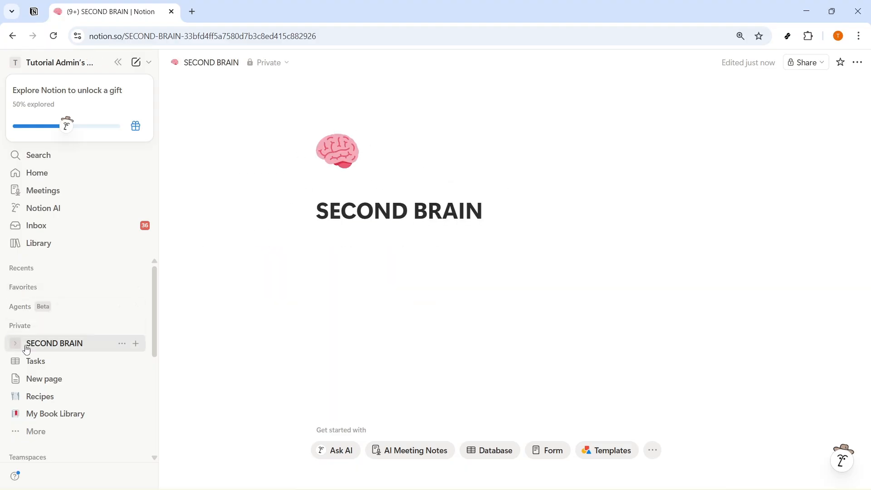
Insert an inline database with /database, title it NOTES, and add an empty block below.
left_click(325, 254)
type("/DATABASE")
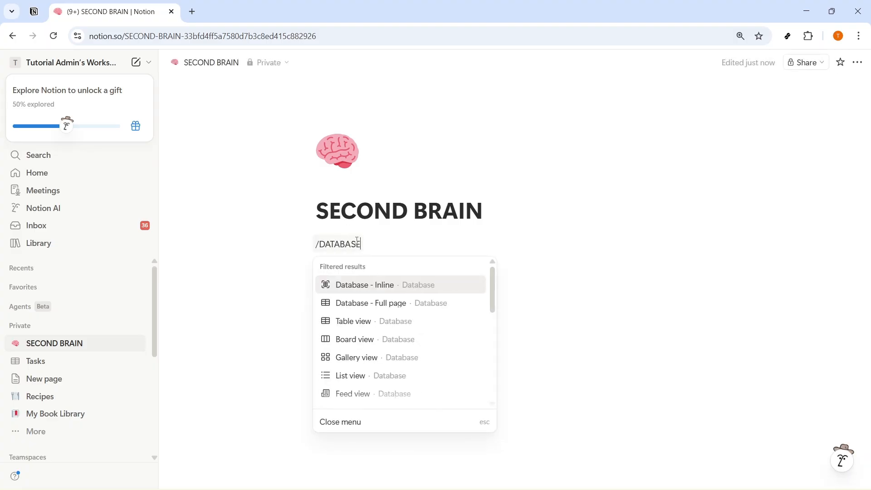
left_click(387, 293)
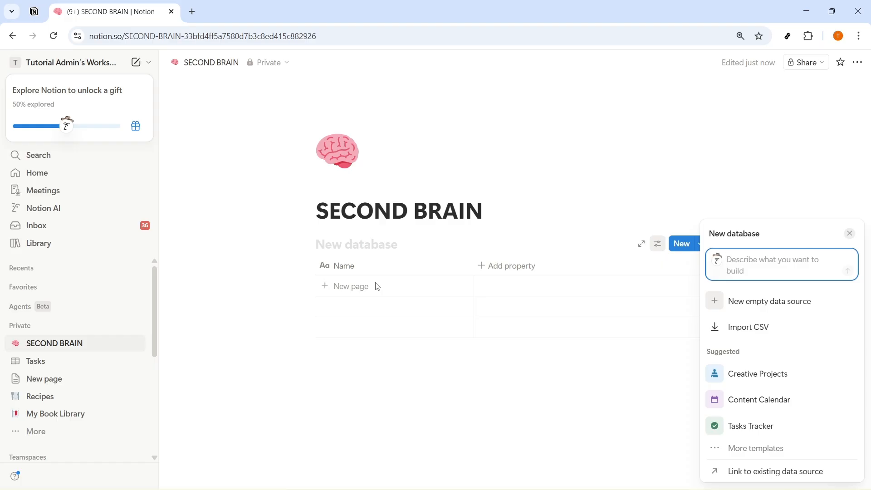
left_click(353, 248)
type("N")
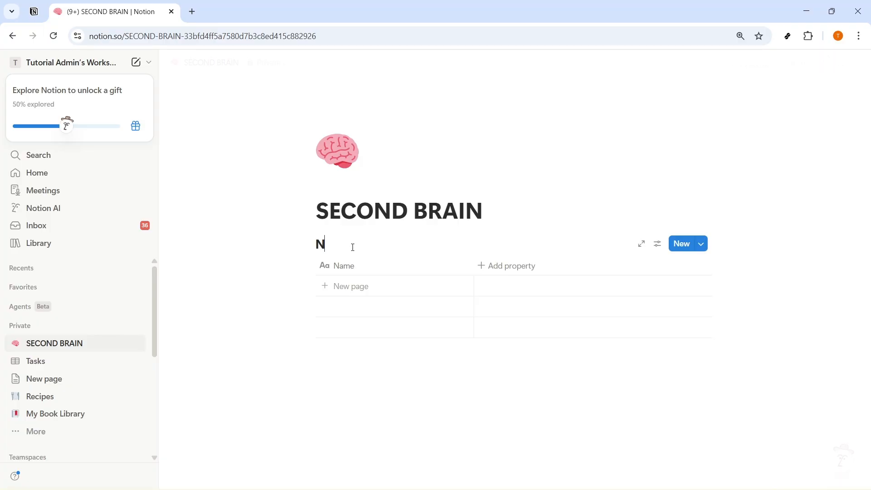
type("OTER")
key("BackSpace")
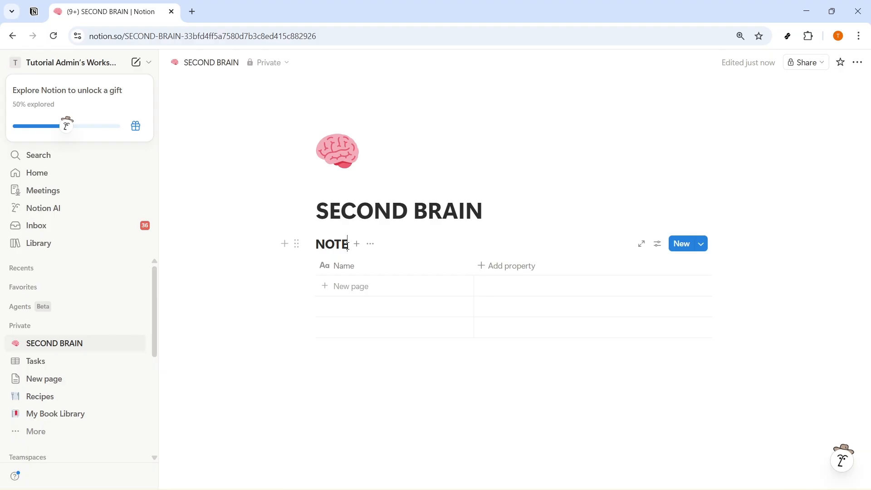
type("S")
left_click(379, 382)
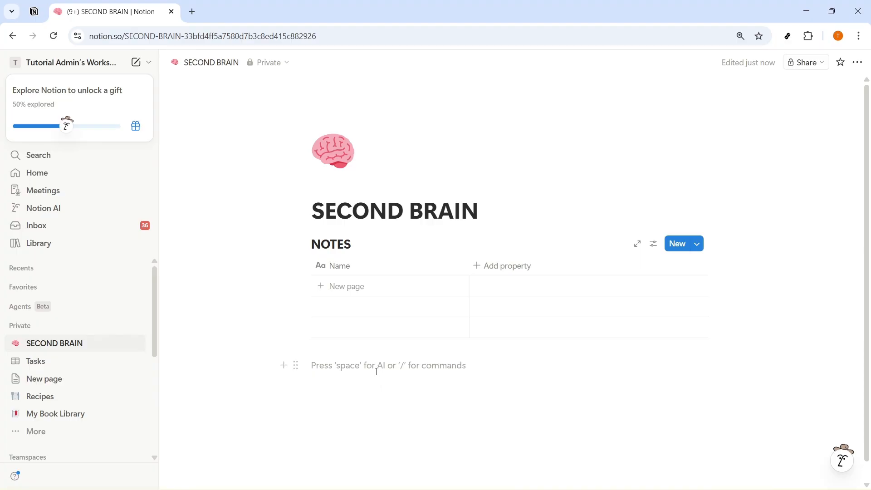
Add a Tags property to NOTES and rename it Type.
left_click(511, 268)
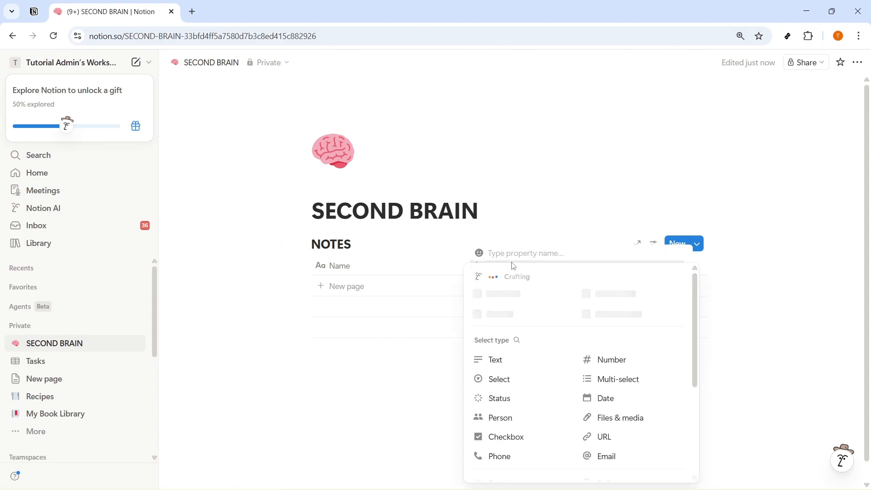
left_click(590, 313)
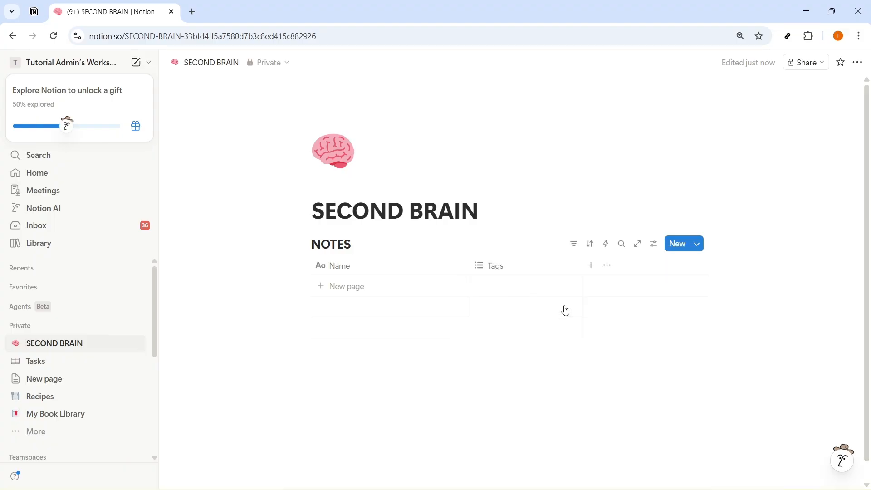
left_click(516, 269)
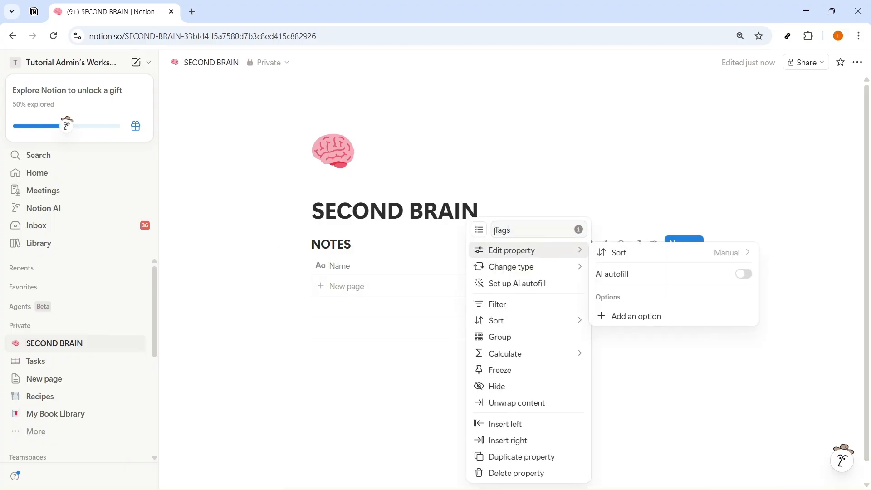
double_click(510, 232)
type("Type")
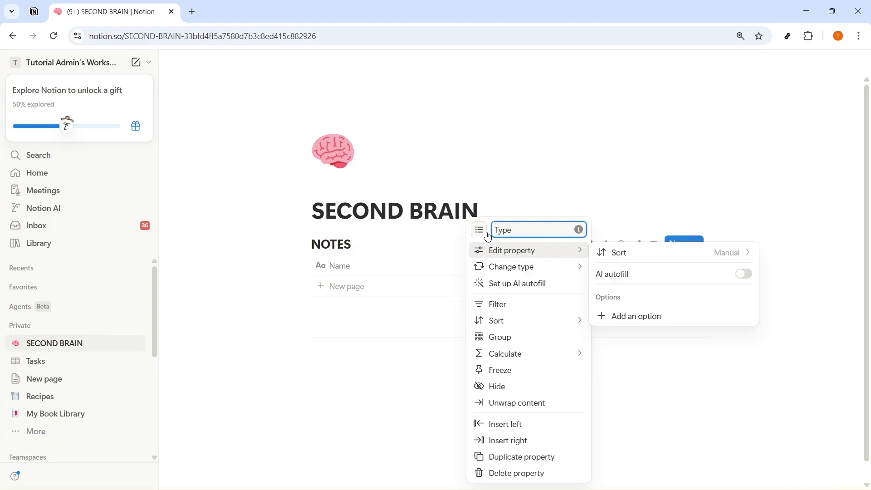
Give the Type property the options Notes, Idea and Link.
left_click(619, 314)
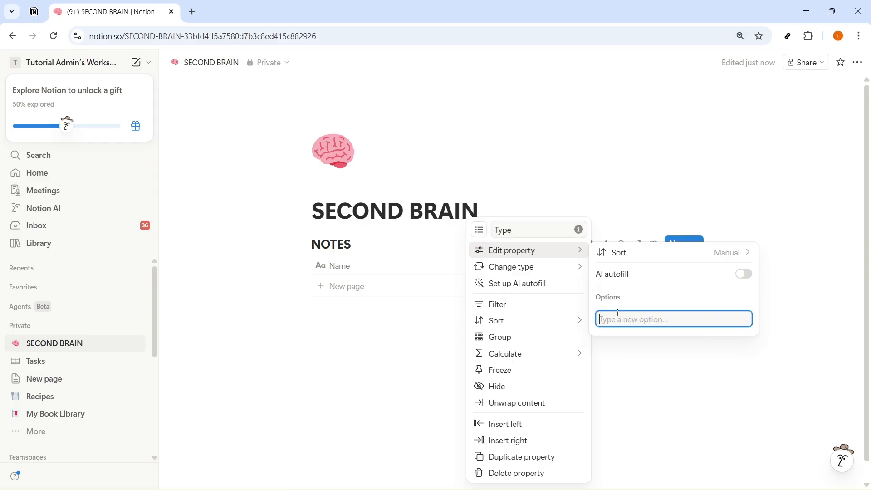
type("Notes")
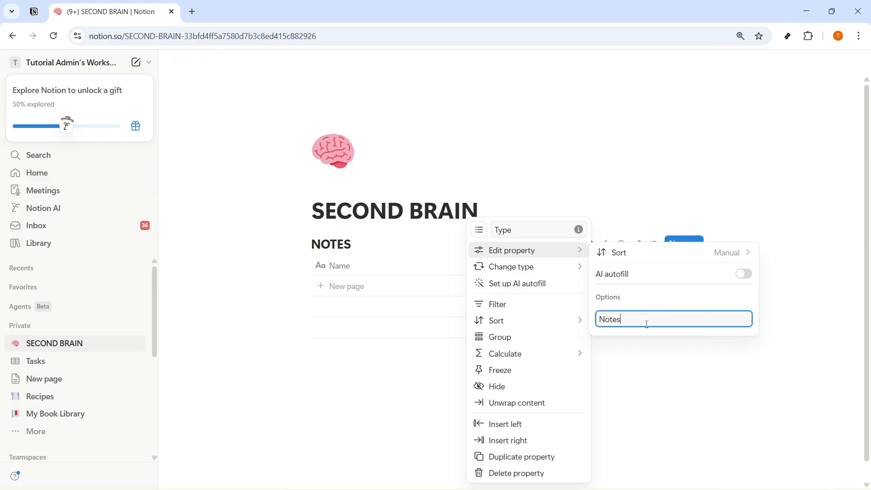
key("Return")
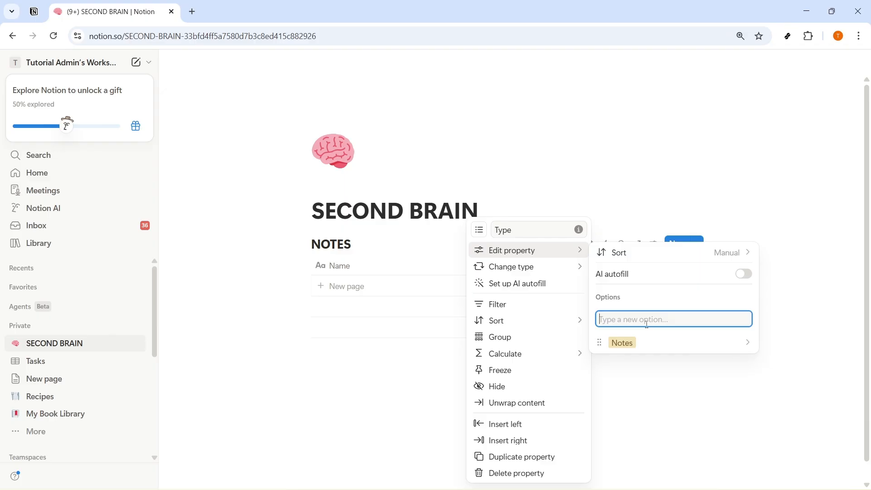
type("Idea")
key("Return")
type("Lin")
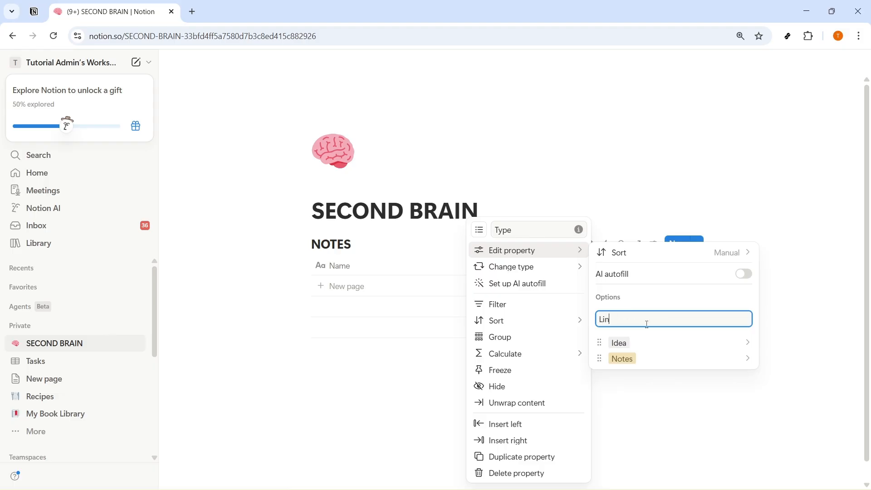
type("k")
key("Return")
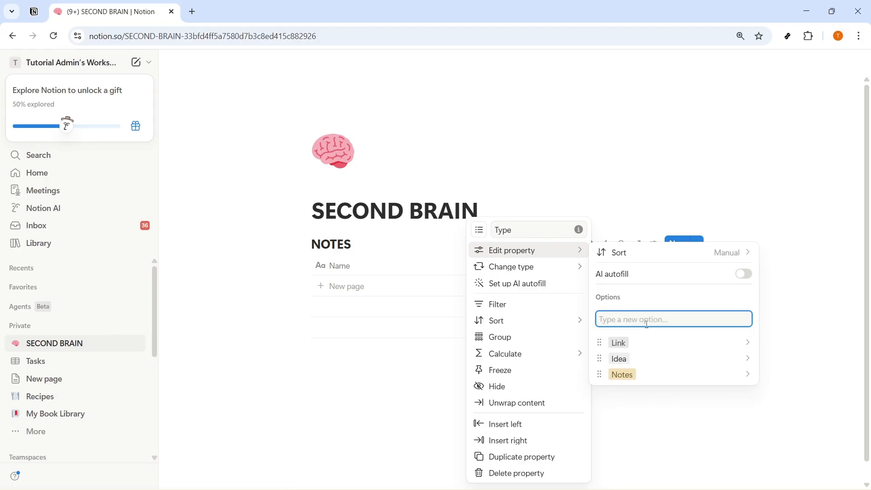
Add a new empty row to the NOTES table.
left_click(661, 430)
left_click(522, 303)
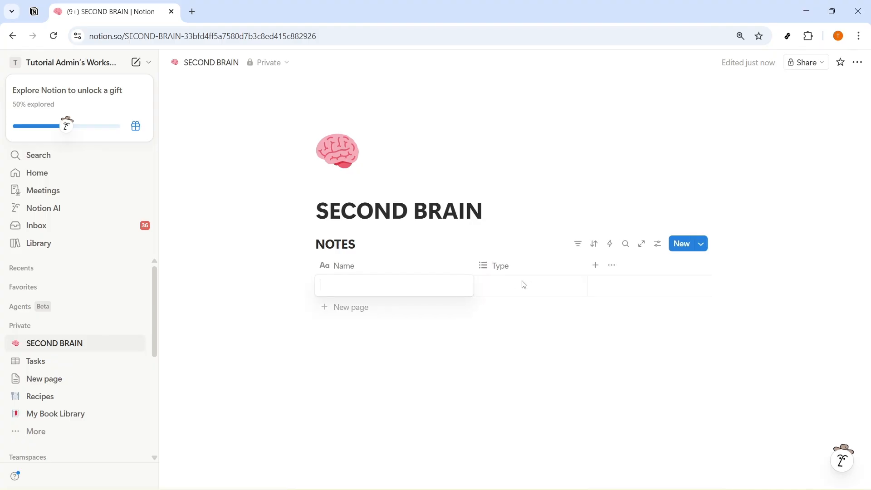
key("Escape")
Add a Select property named Category to the NOTES table.
left_click(596, 266)
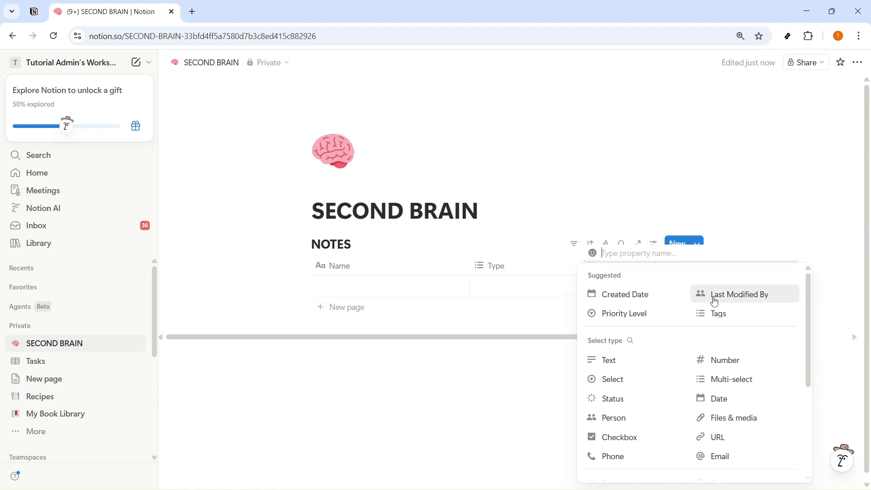
left_click(608, 379)
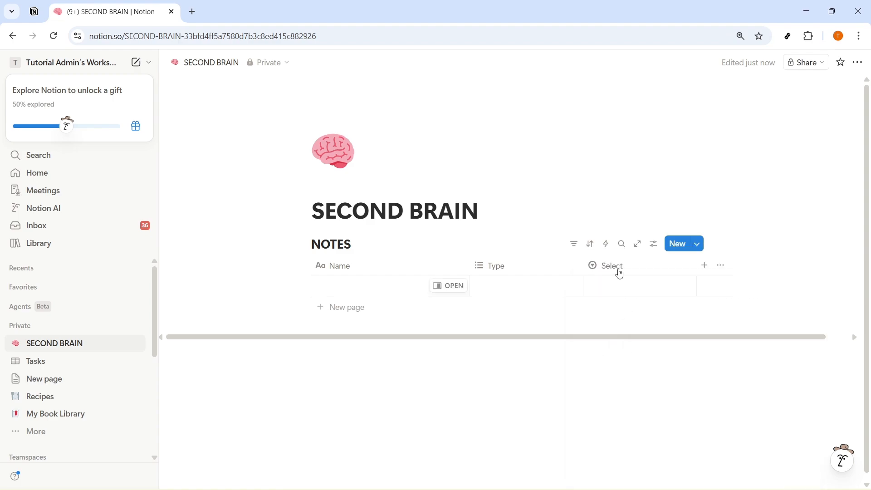
left_click(620, 266)
left_click_drag(624, 225, 602, 225)
key("BackSpace")
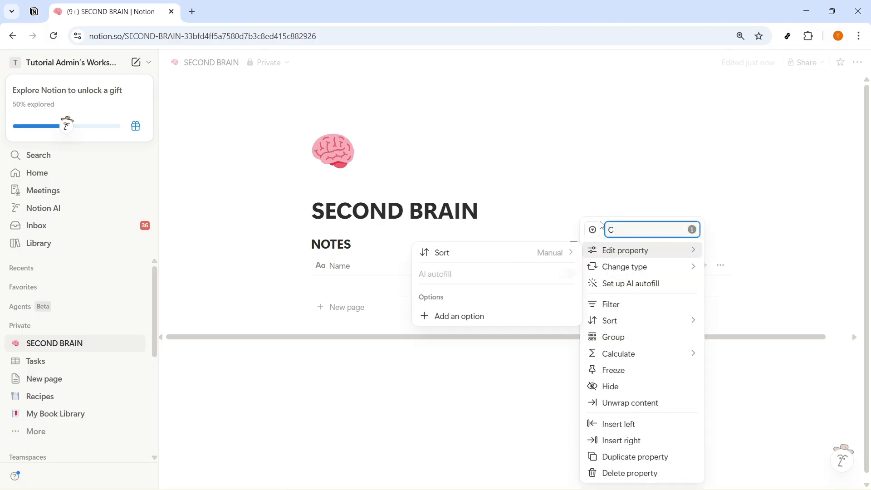
type("Category")
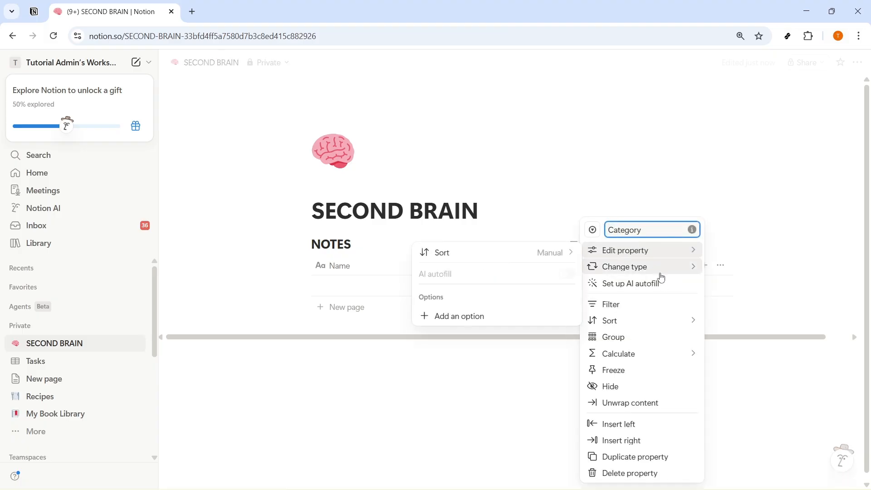
mouse_move(700, 254)
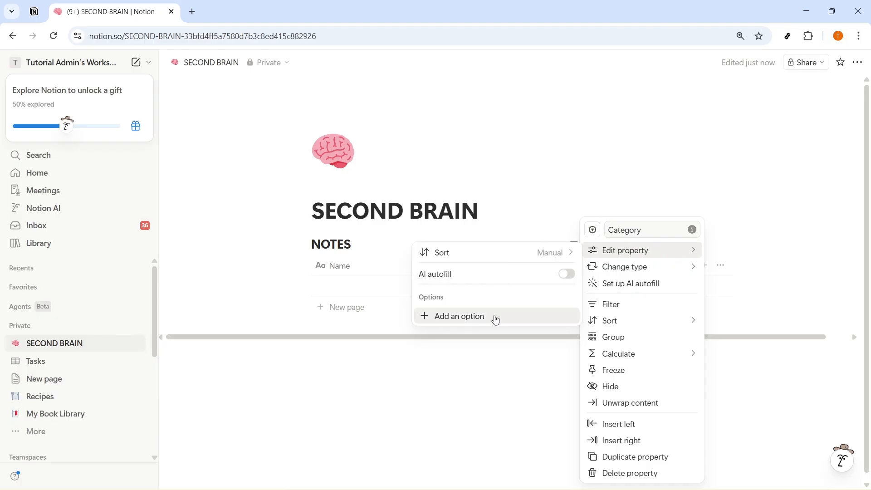
Add Work and Personal as Category options.
left_click(495, 317)
mouse_move(638, 257)
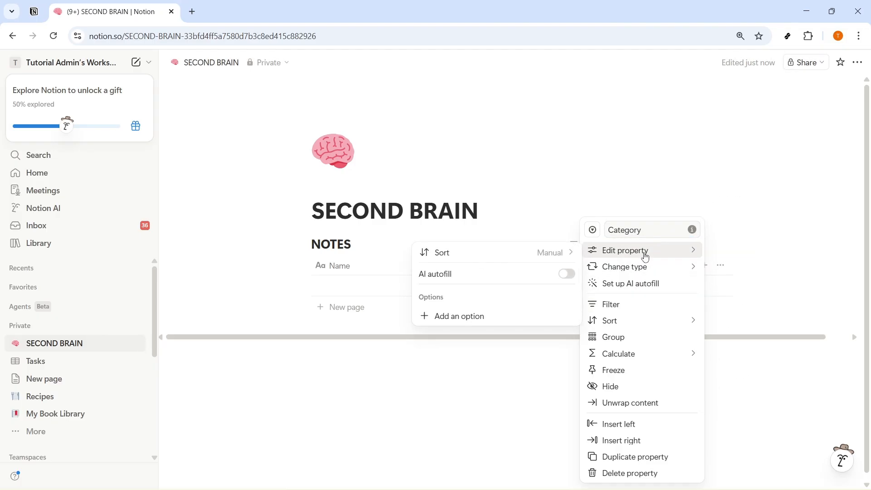
left_click(495, 317)
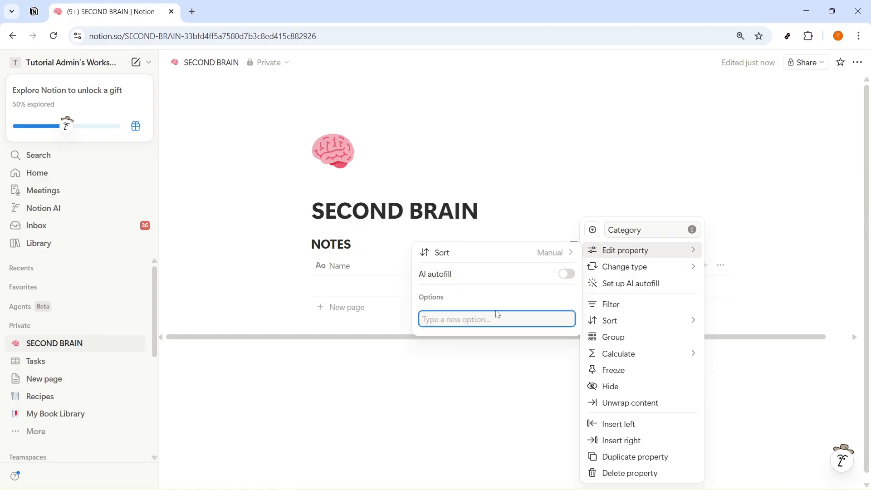
type("wor")
key("BackSpace")
key("BackSpace")
key("BackSpace")
type("W")
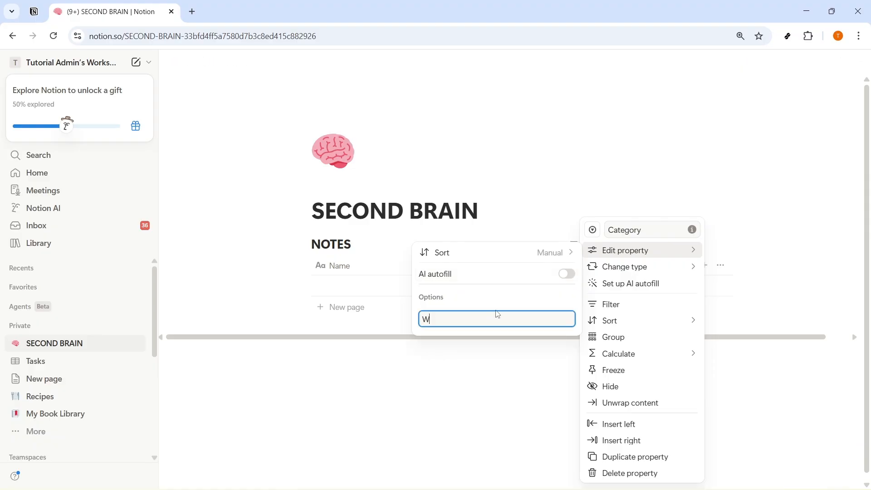
type("ork")
key("Return")
type("Pers")
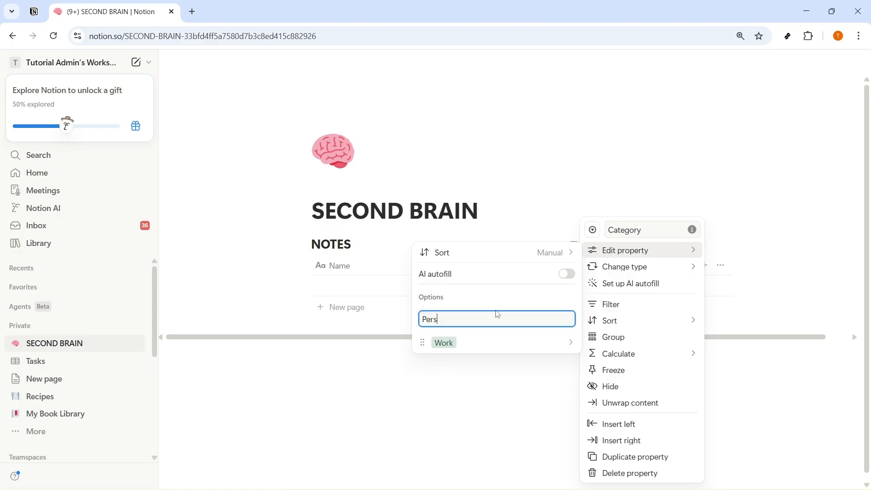
type("onal")
key("Return")
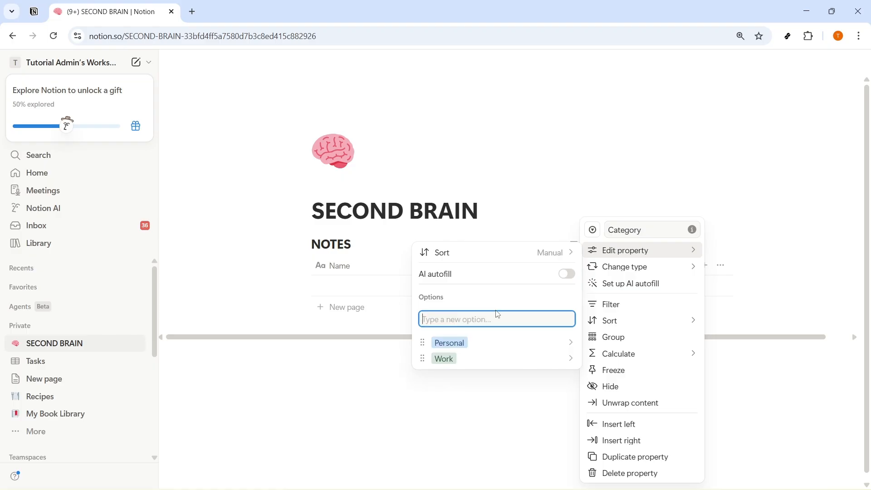
Add Learning and Health as further Category options.
type("He")
key("BackSpace")
key("BackSpace")
type("Learning")
key("Return")
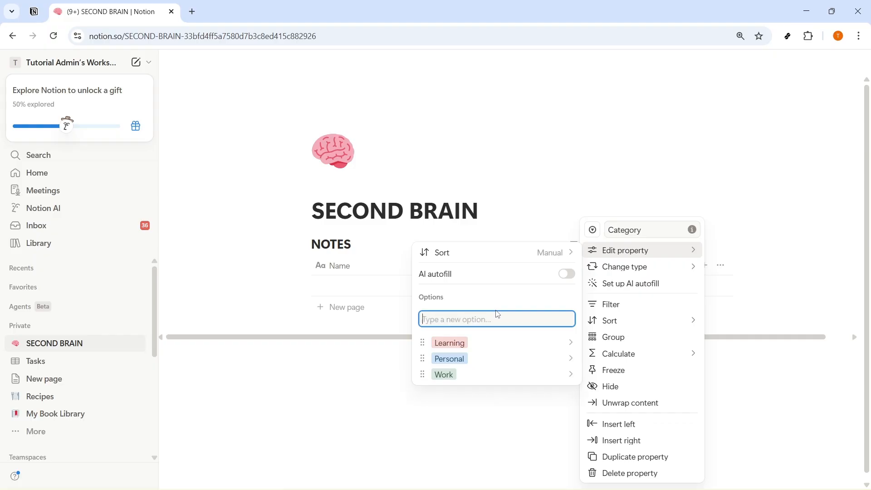
type("Health")
key("Return")
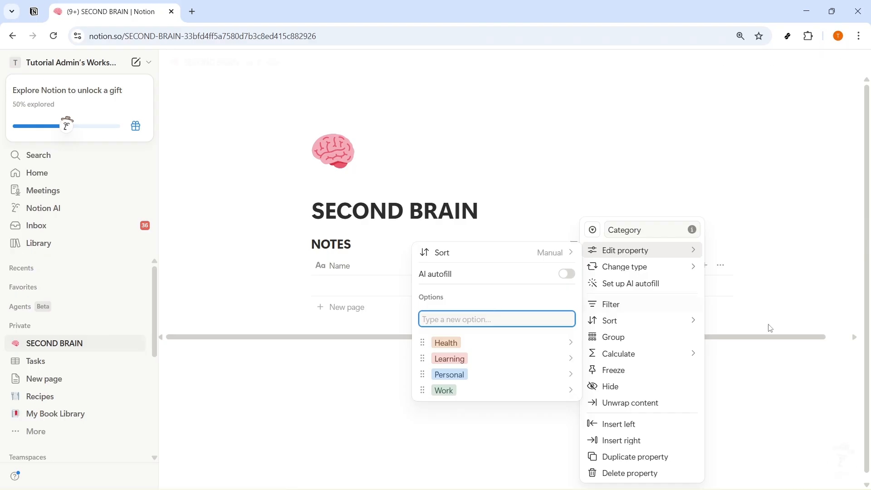
key("Escape")
key("Escape")
left_click(705, 267)
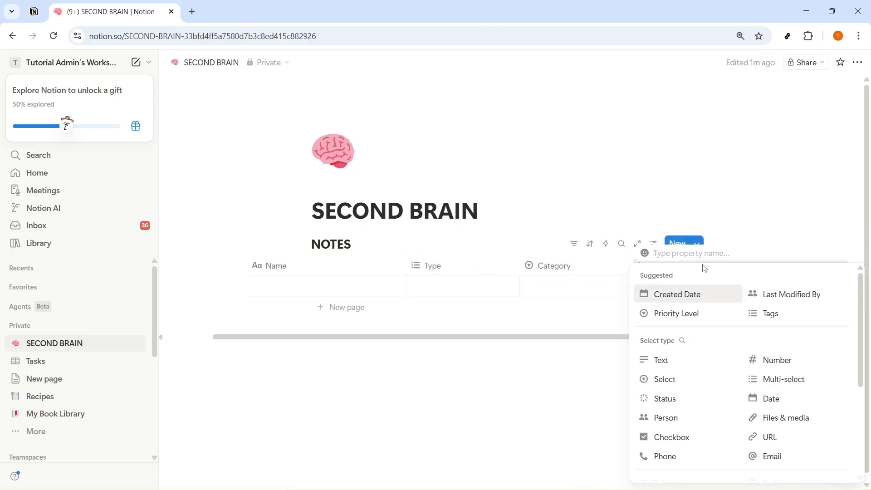
Add a Status property and rename its Not started option to Inbox.
left_click(683, 399)
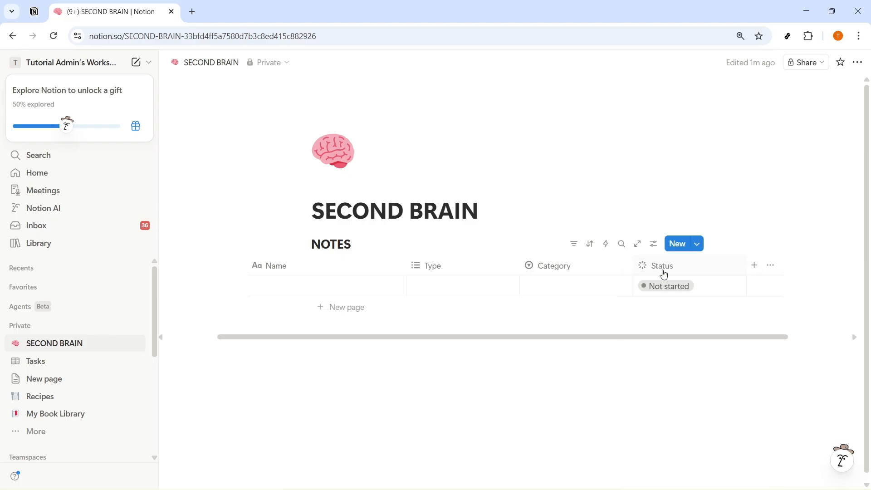
left_click(658, 267)
mouse_move(692, 252)
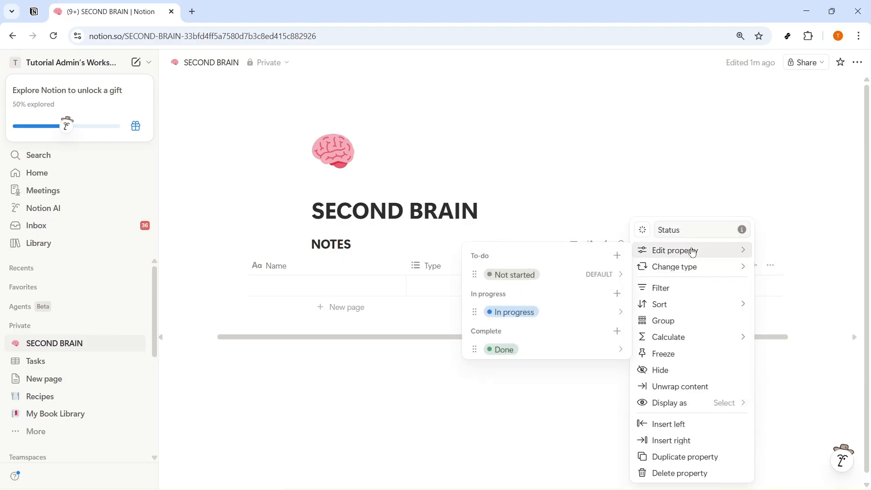
left_click(607, 274)
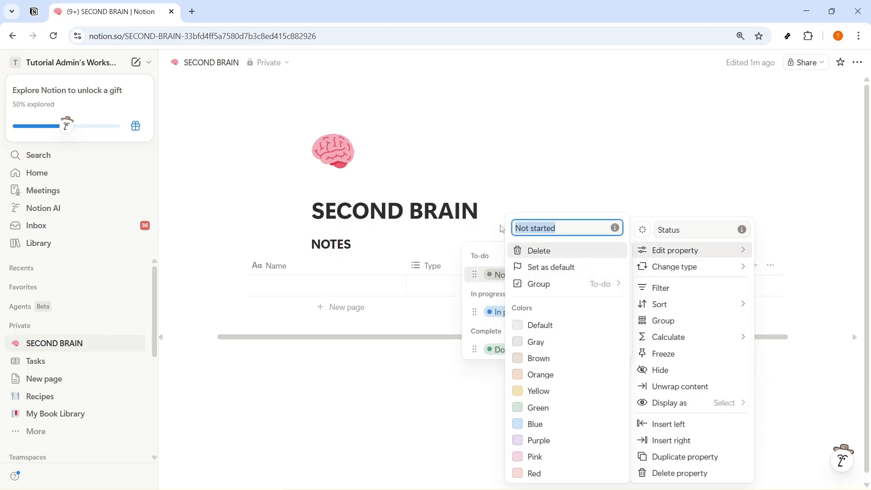
type("Inbox")
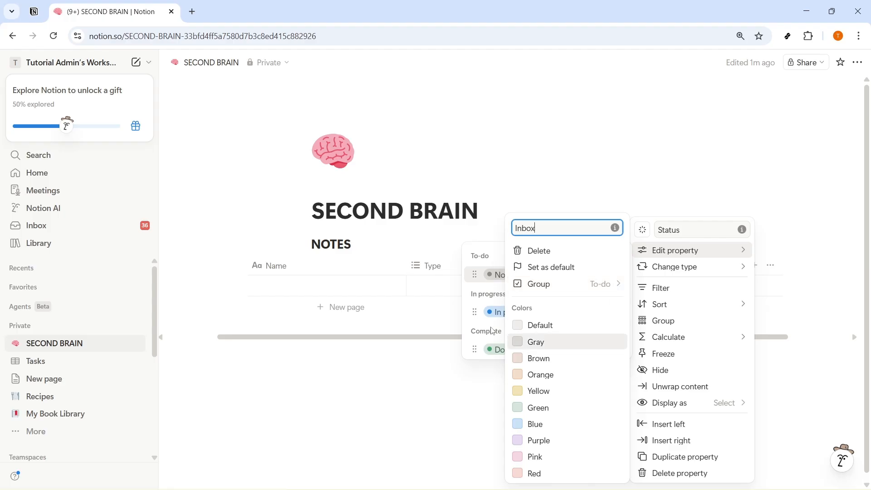
left_click(492, 311)
Rename the remaining Status options to Active and Archived.
left_click(492, 311)
type("AS")
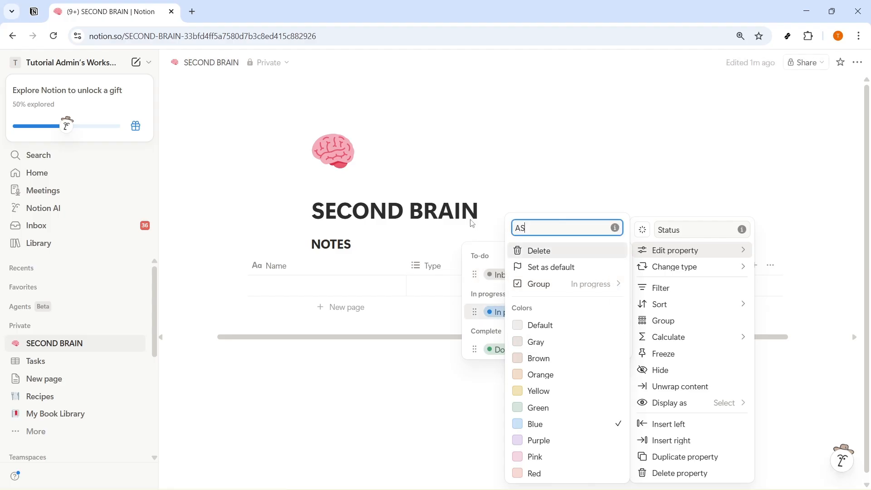
key("BackSpace")
type("CTi")
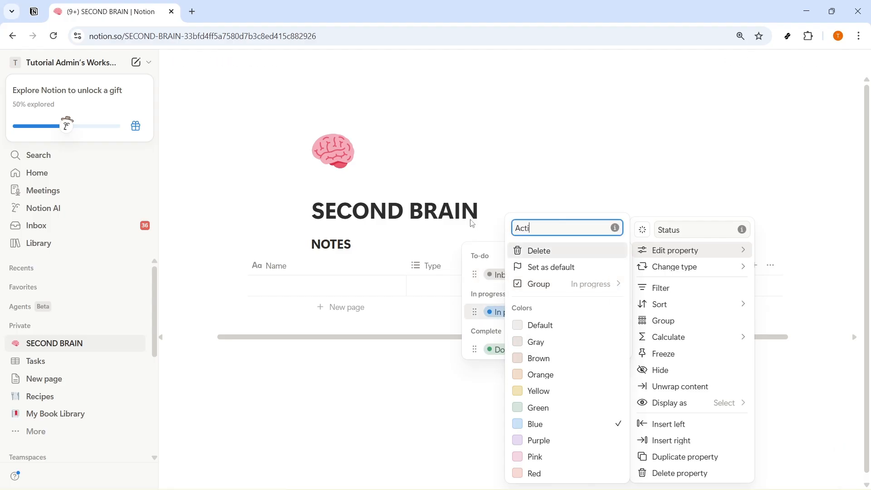
type("ve")
left_click(495, 350)
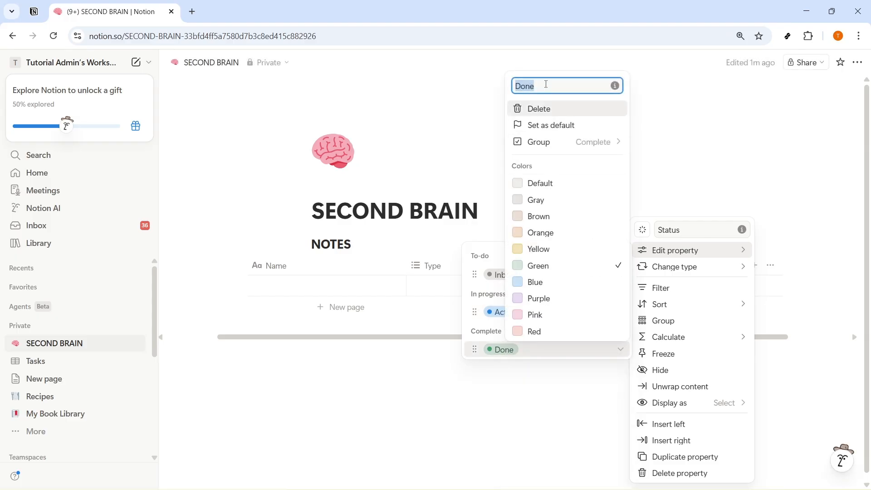
type("Archive")
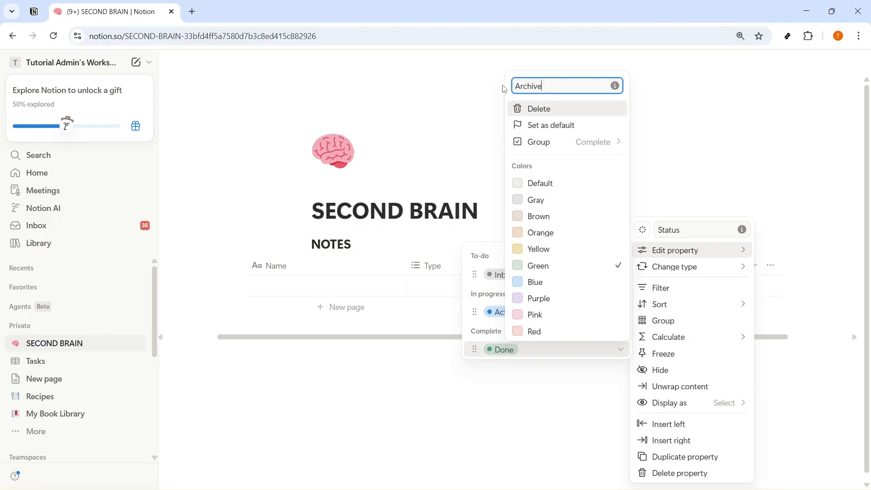
type("d")
key("Return")
left_click(555, 406)
Add a Checkbox column to the NOTES table.
left_click(756, 267)
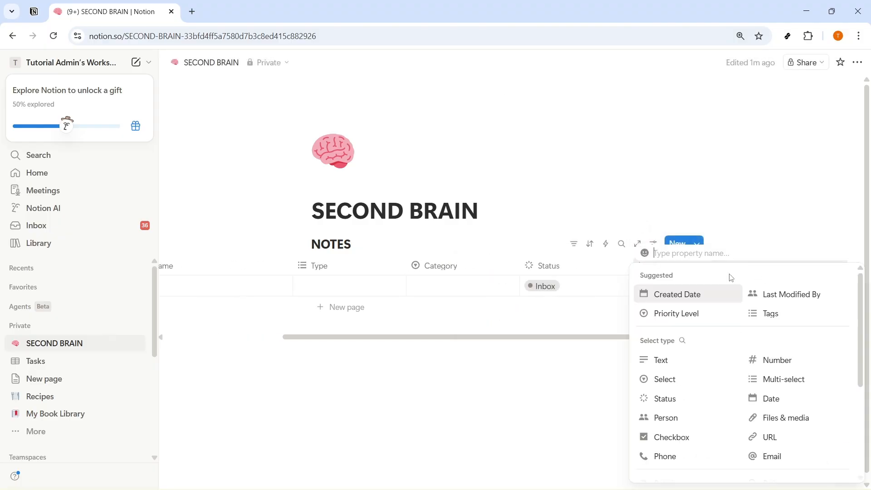
left_click(680, 437)
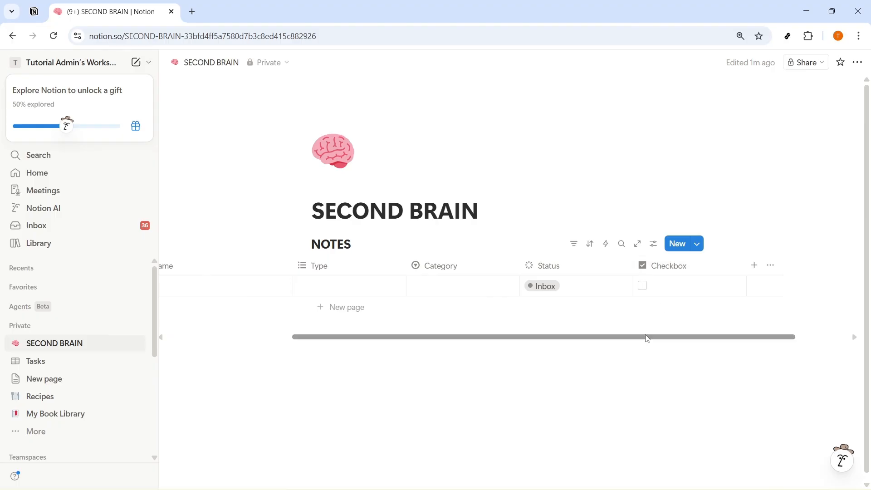
left_click_drag(648, 337, 419, 319)
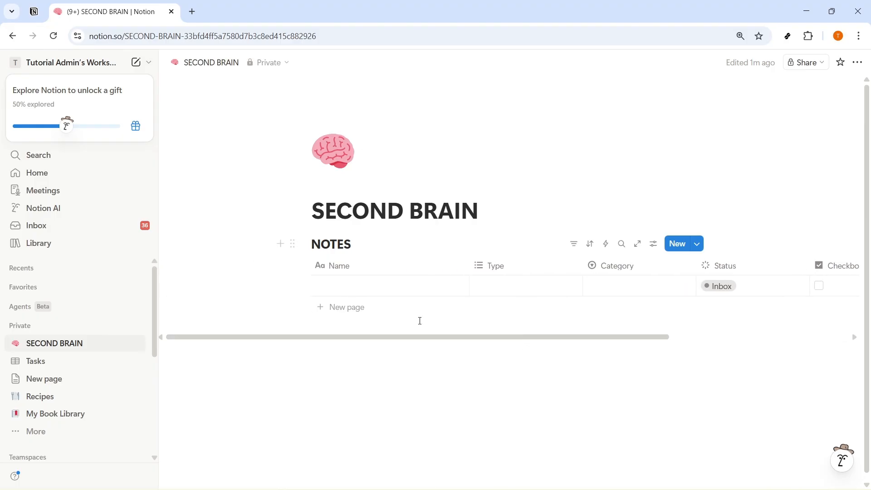
Name the first NOTES row 'Meeting Notes'.
left_click(350, 284)
type("Meeti")
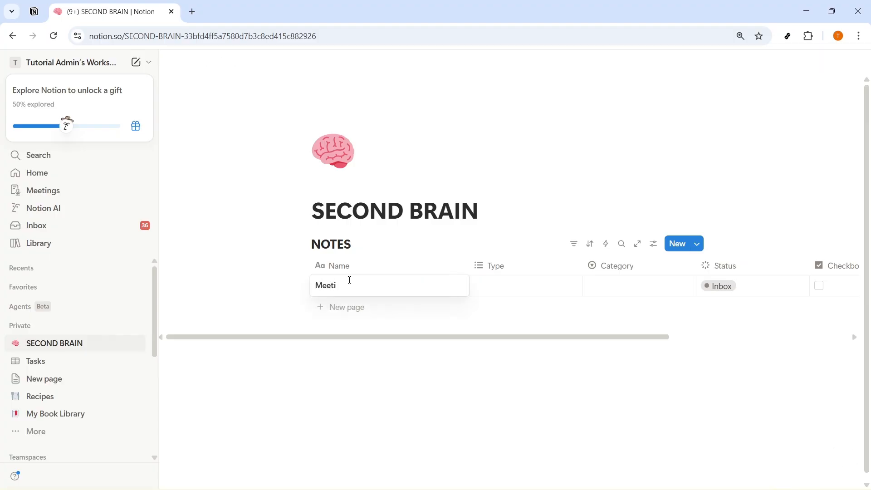
type("ng Notes")
key("Return")
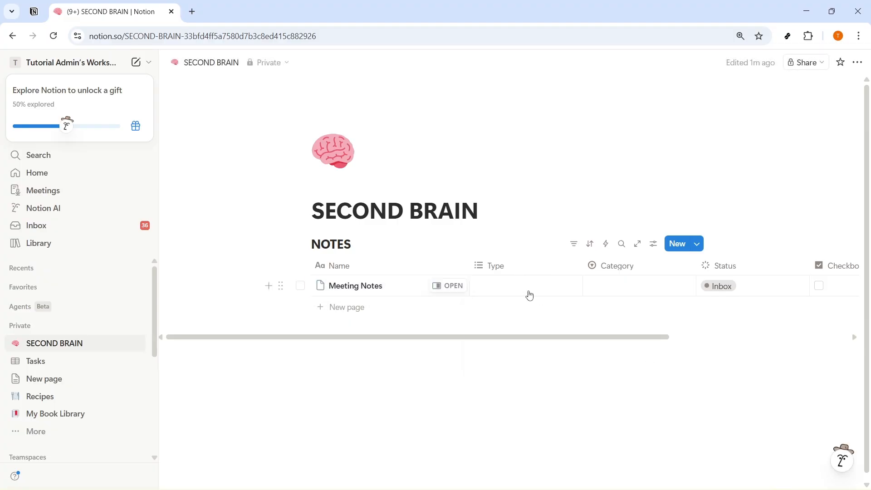
Set Meeting Notes to Type Notes, Category Work and Status Active.
left_click(530, 295)
left_click(505, 355)
left_click(622, 292)
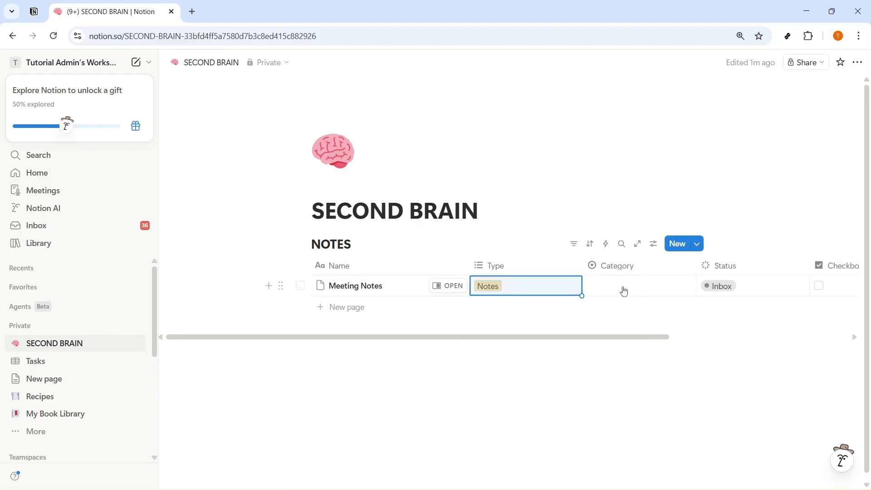
left_click(622, 292)
left_click(613, 370)
left_click(729, 287)
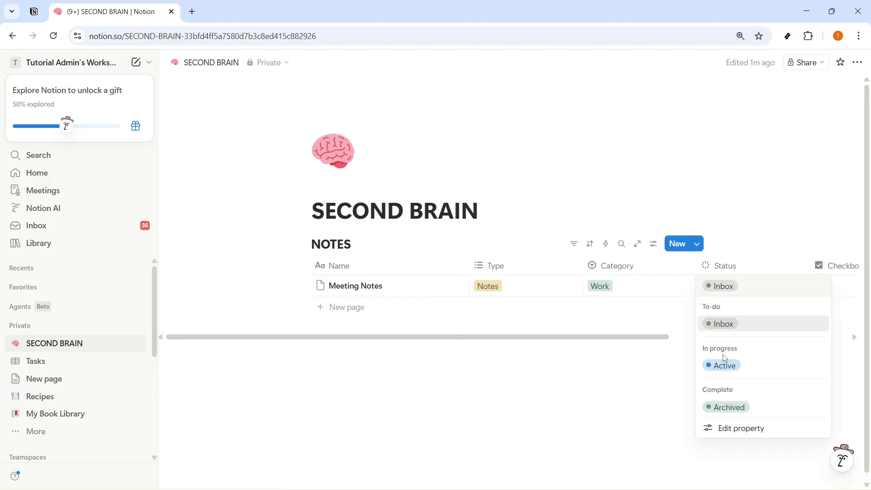
left_click(725, 366)
left_click_drag(632, 338, 699, 354)
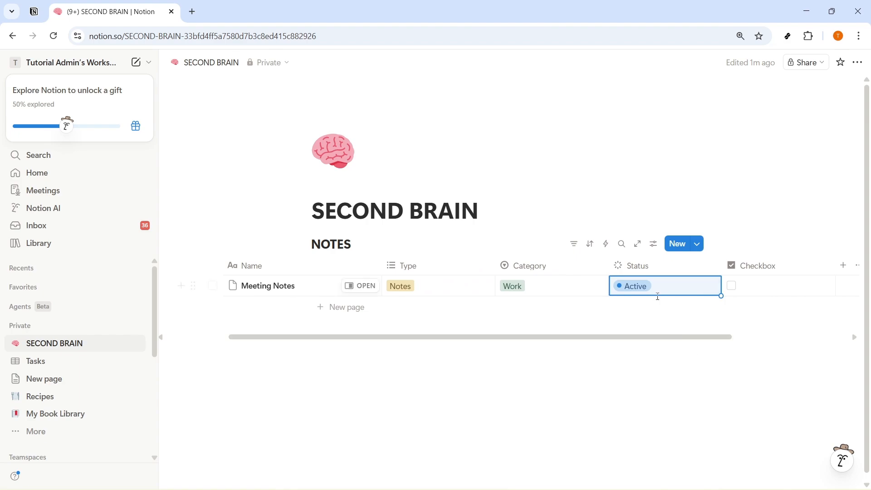
left_click(734, 288)
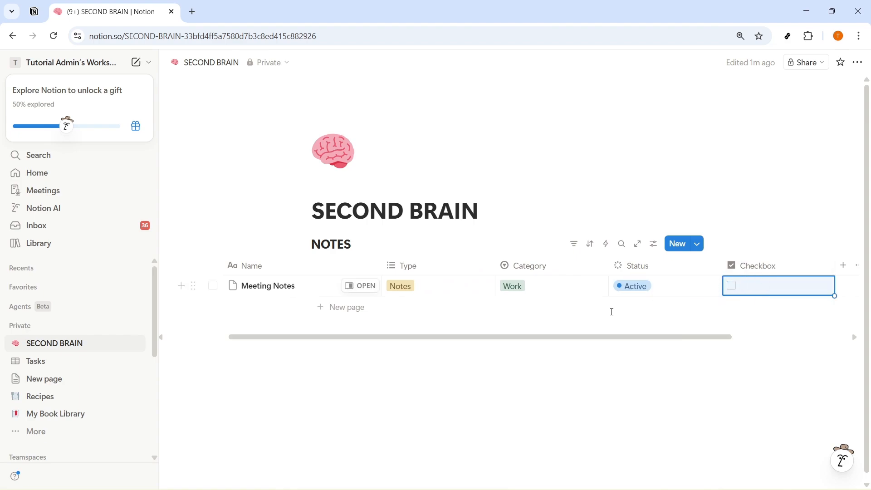
left_click_drag(538, 338, 487, 338)
left_click(462, 378)
Add an App Idea row with Type Idea, Category Personal and Status Inbox.
left_click(347, 308)
type("App Idea")
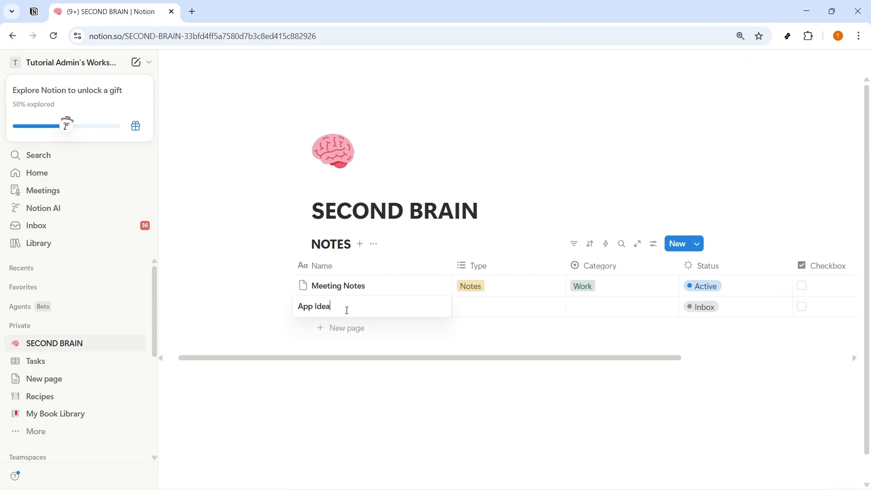
left_click(484, 307)
left_click(522, 361)
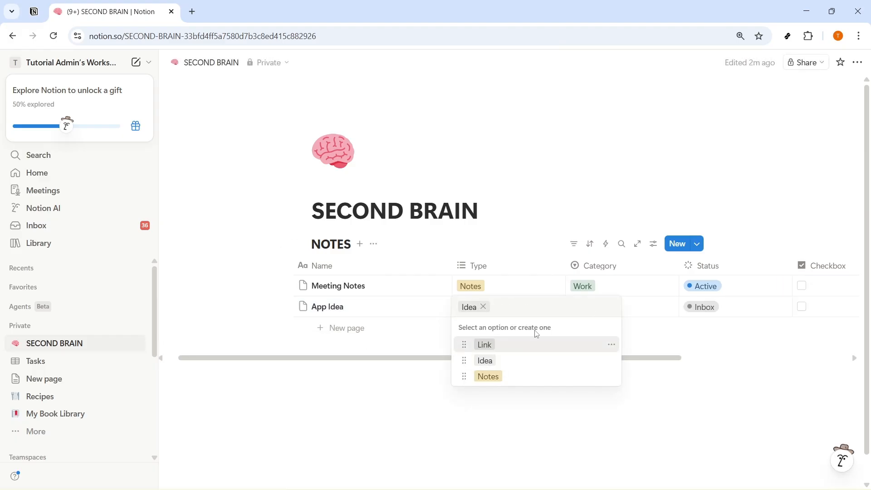
left_click(656, 309)
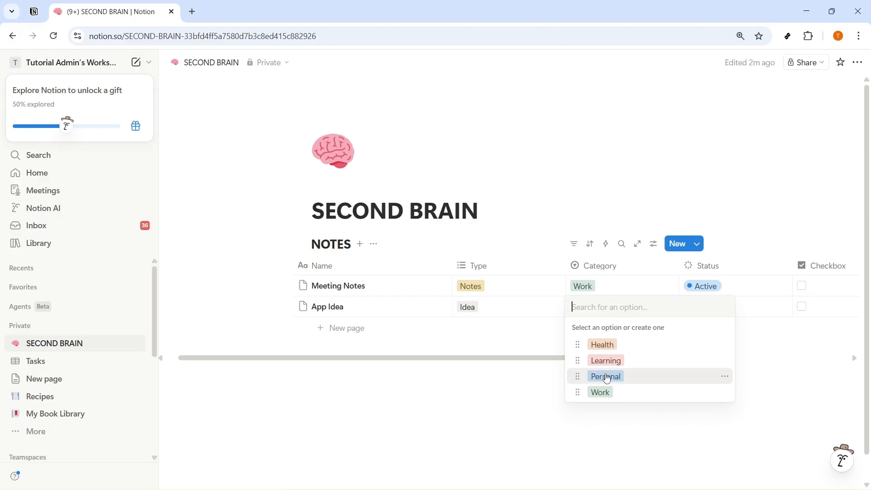
left_click(601, 376)
left_click(700, 315)
key("Escape")
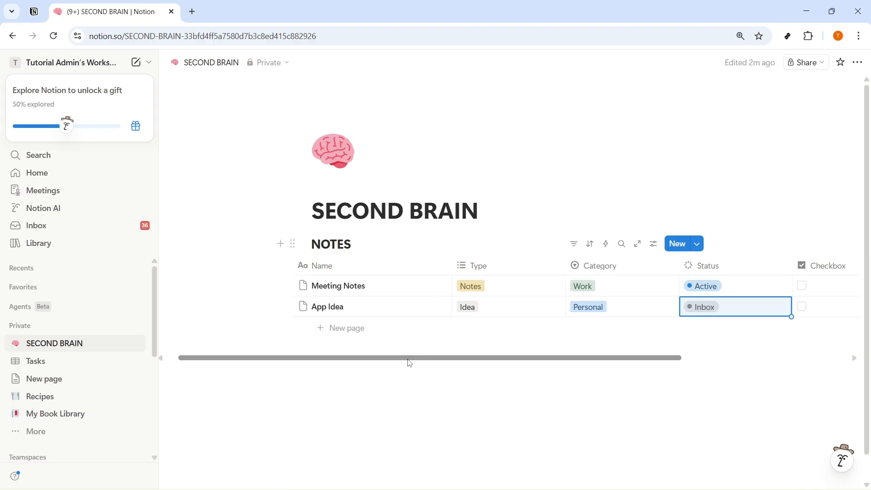
left_click_drag(408, 359, 402, 358)
left_click(399, 394)
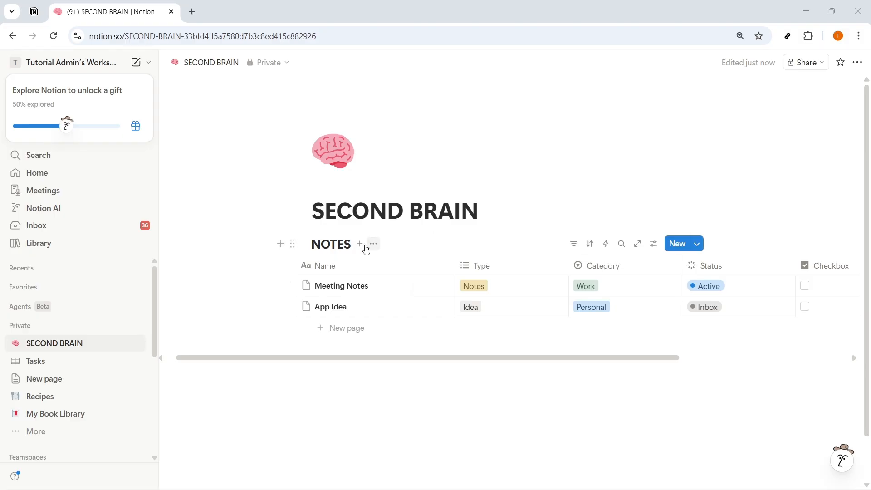
Add a table view named INBOX beside the default Table view of NOTES.
left_click(361, 245)
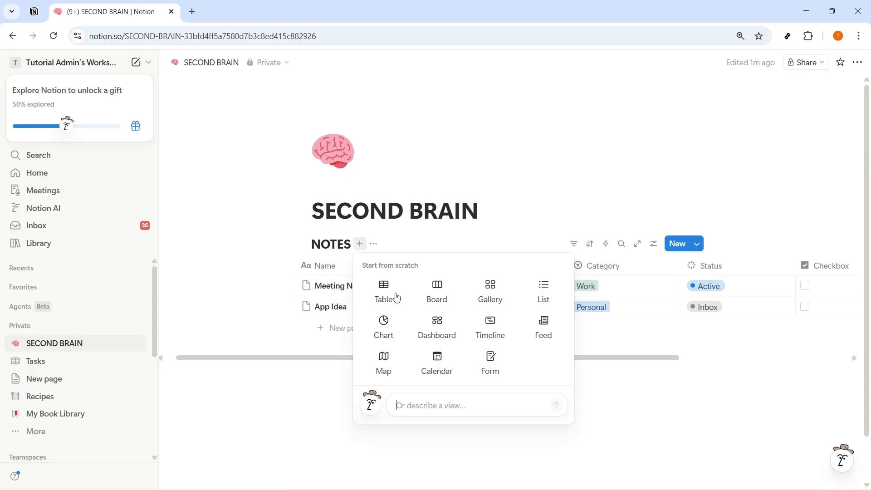
left_click(385, 293)
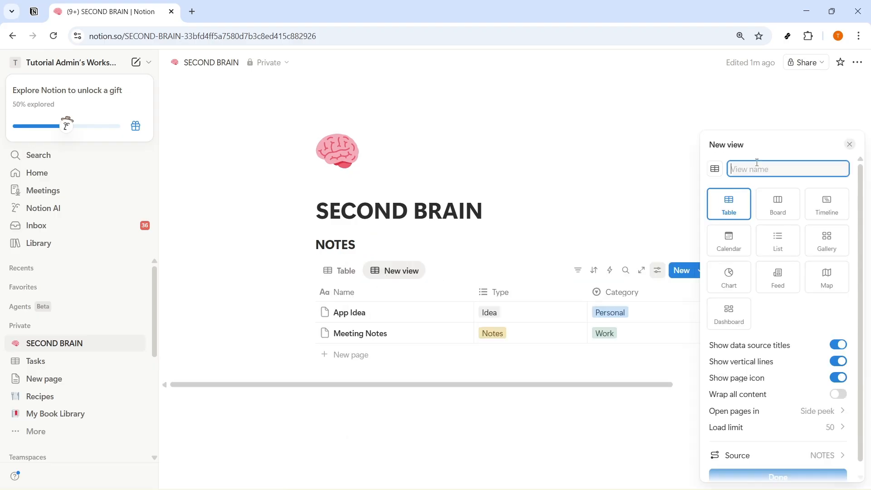
type("INB")
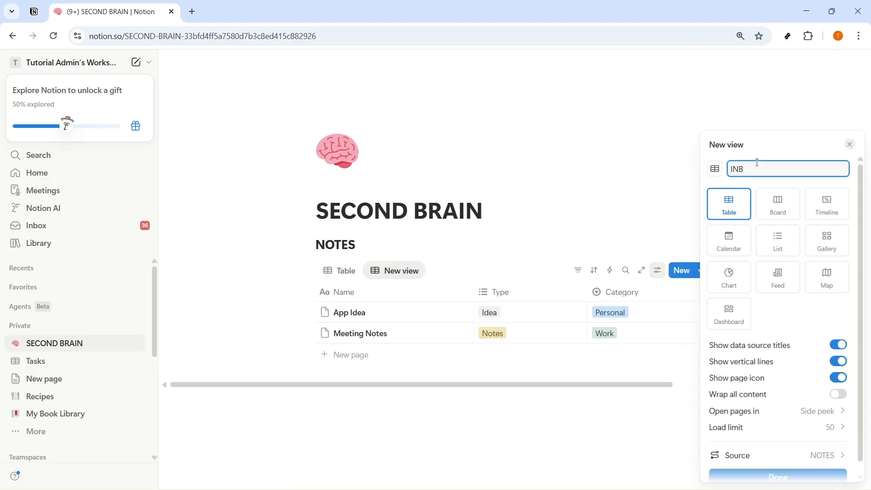
type("OX")
key("Return")
left_click(388, 276)
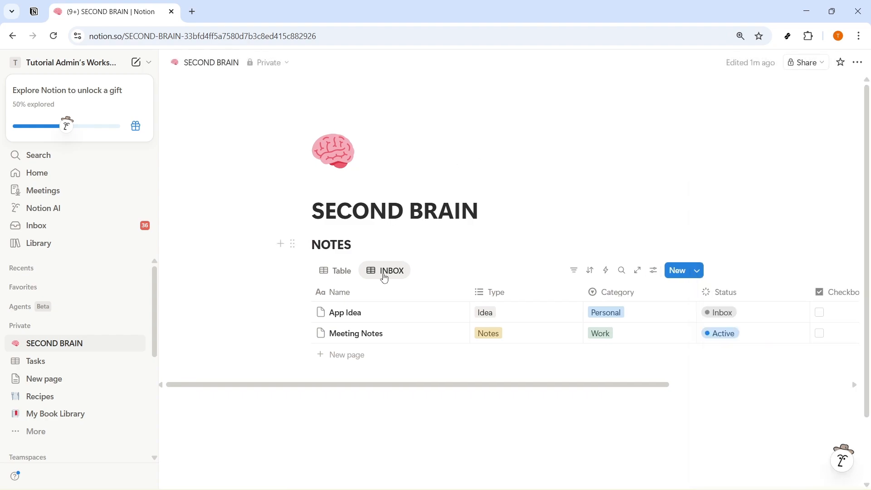
left_click(385, 275)
left_click(423, 270)
left_click(418, 270)
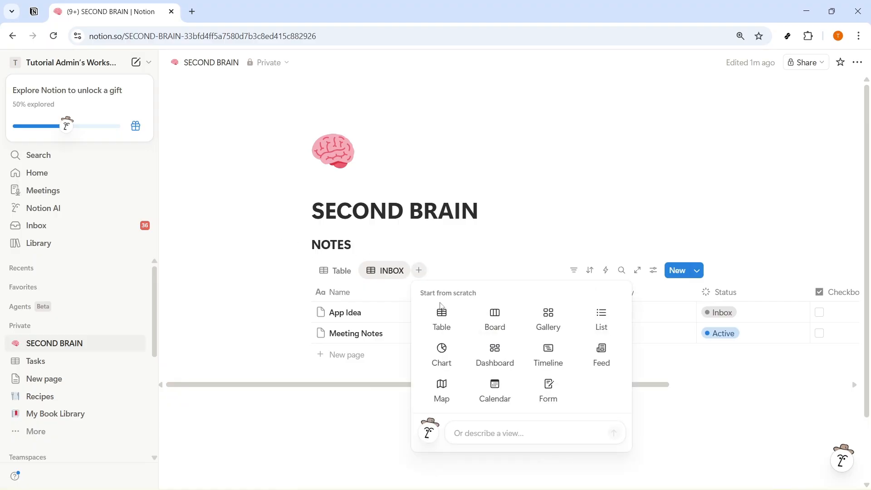
Create a third table view named ACTIVE on NOTES.
left_click(442, 313)
left_click(758, 170)
type("ACX")
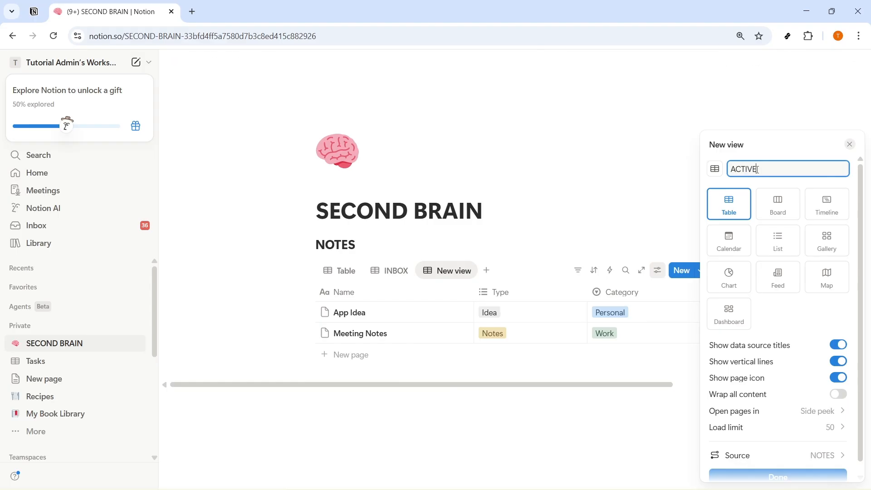
scroll(762, 424, "down", 1)
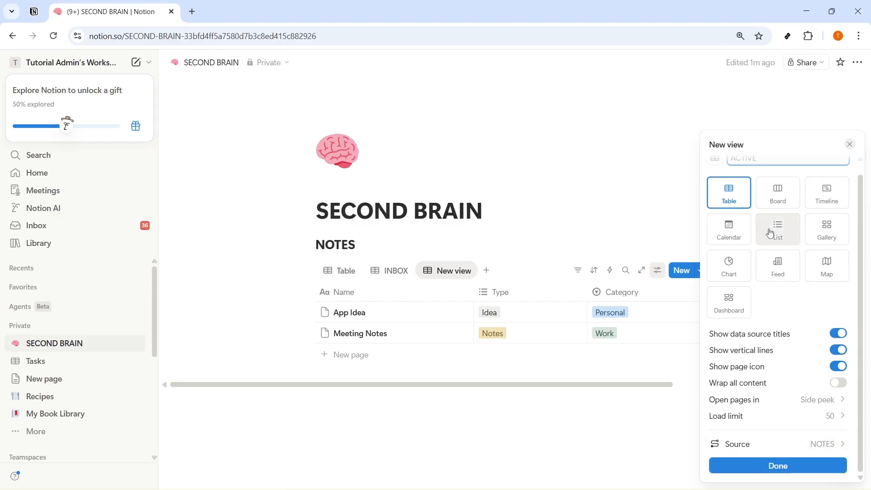
left_click(735, 468)
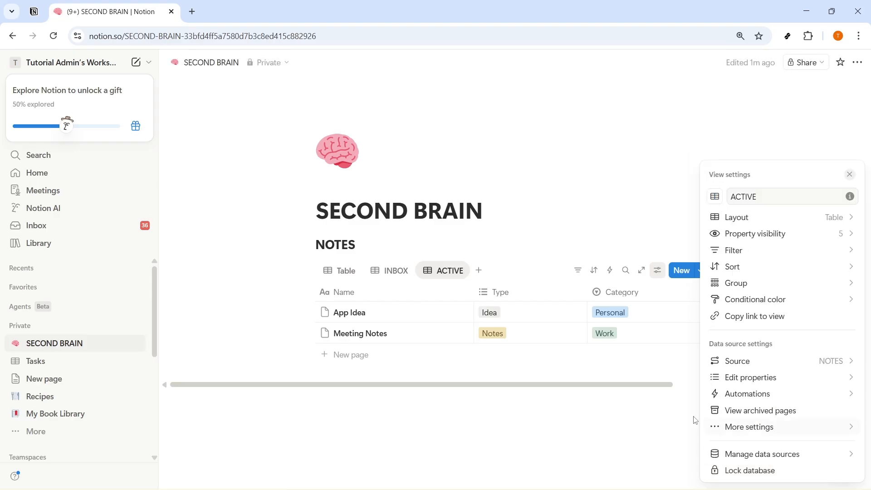
left_click(448, 273)
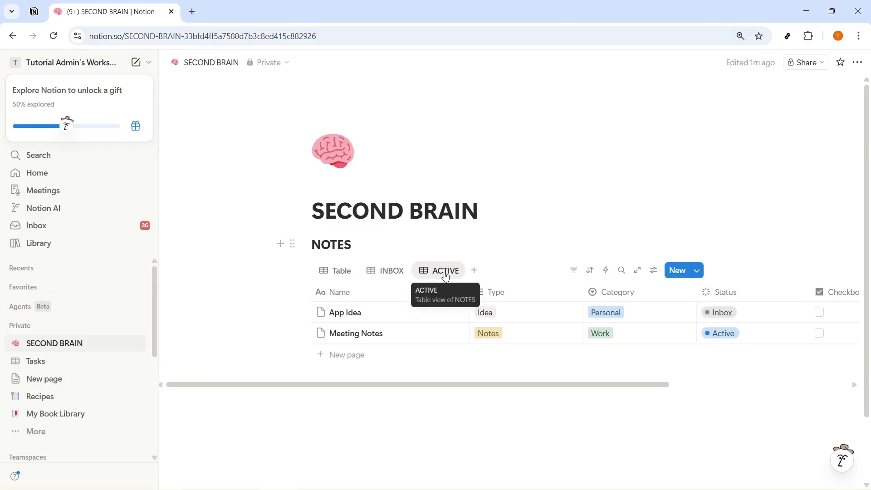
left_click(448, 274)
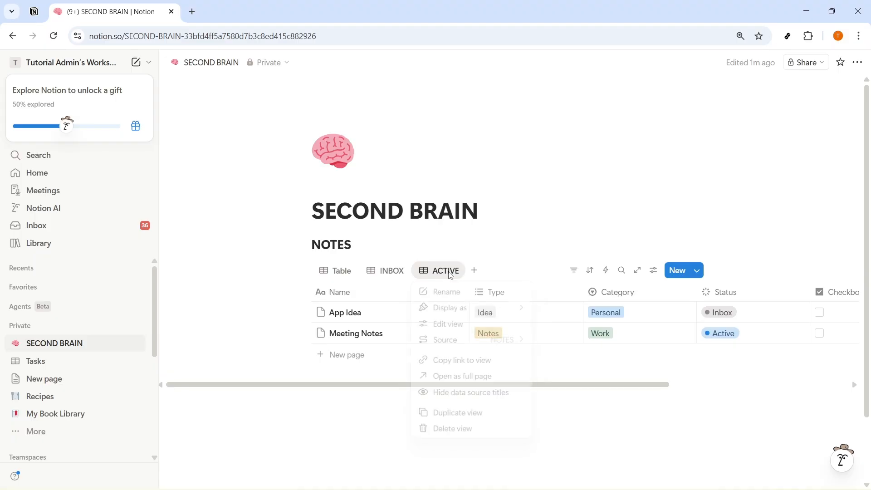
mouse_move(451, 311)
key("Escape")
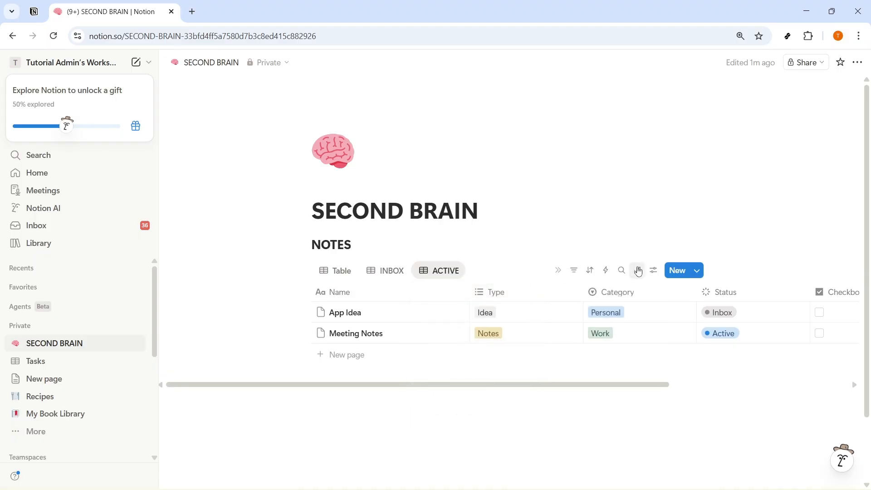
Group the ACTIVE view by Category, showing Personal and Work groups.
left_click(654, 270)
left_click(761, 283)
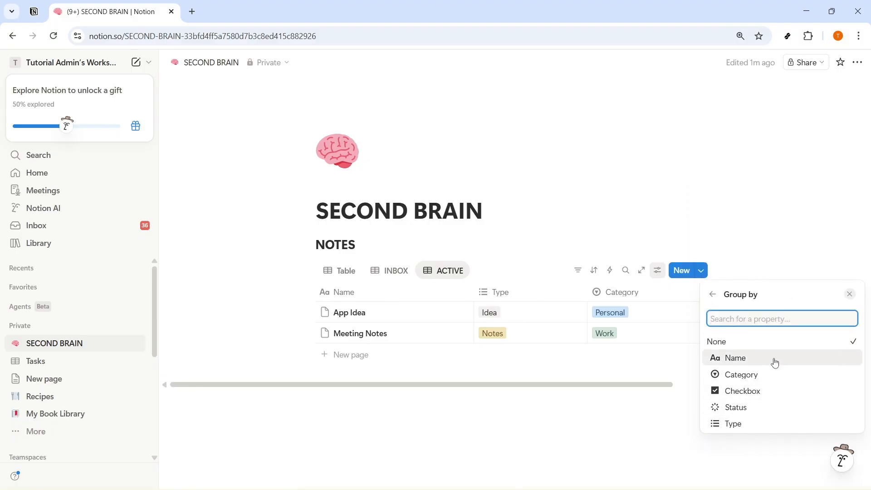
left_click(749, 373)
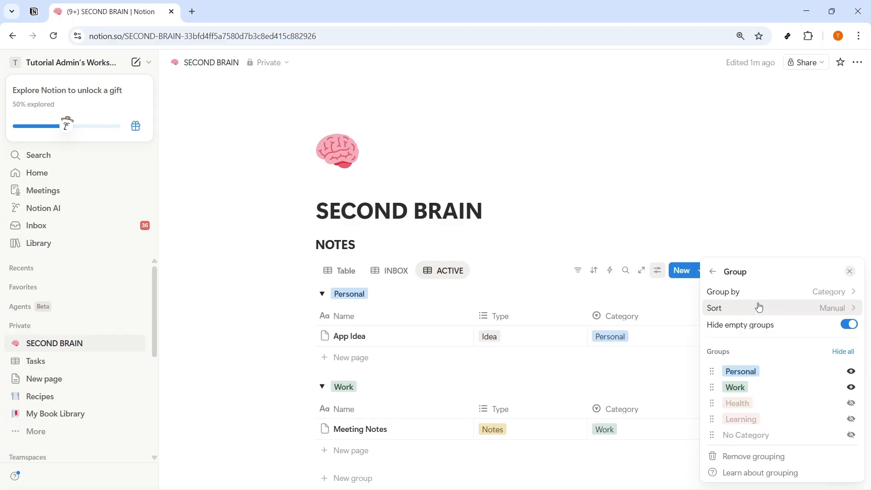
left_click(638, 181)
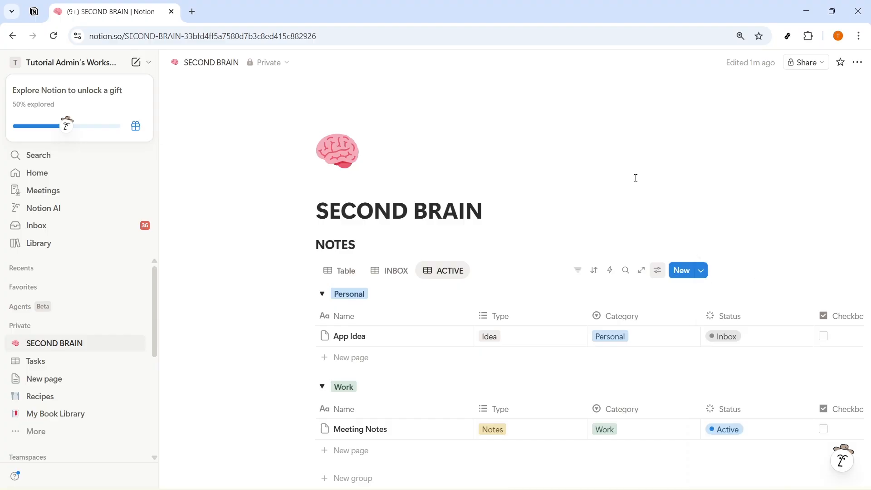
left_click(347, 296)
left_click(344, 319)
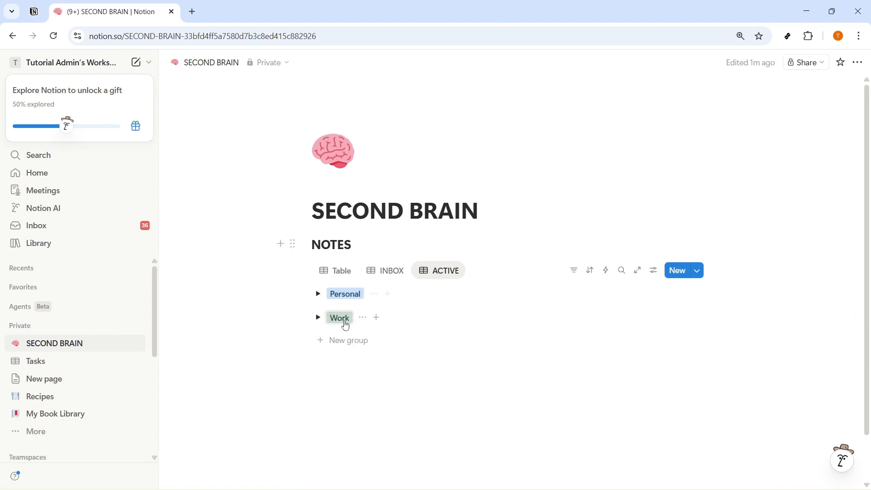
left_click(318, 294)
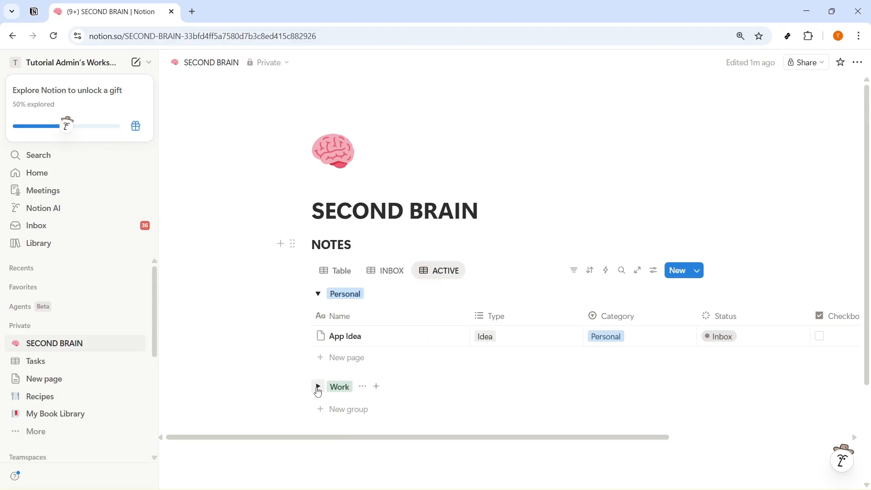
left_click(318, 389)
left_click(479, 272)
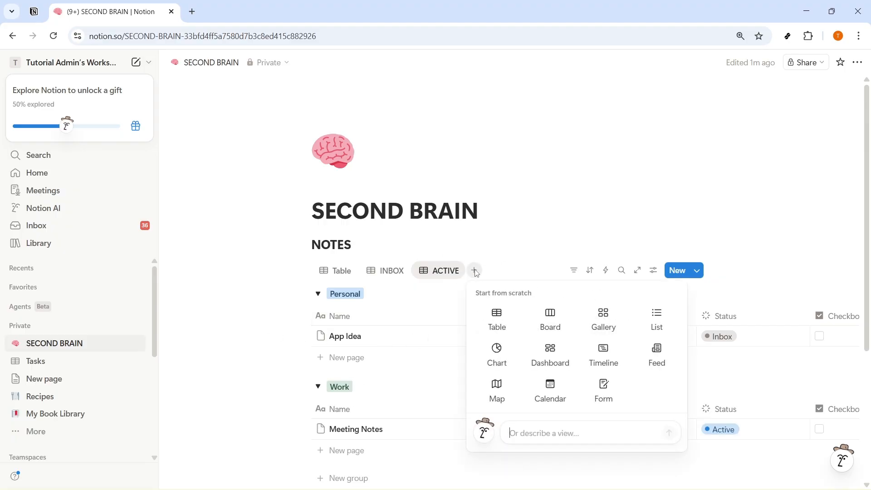
Add a FAVORITES table view without a filter, then list all four NOTES views.
left_click(503, 320)
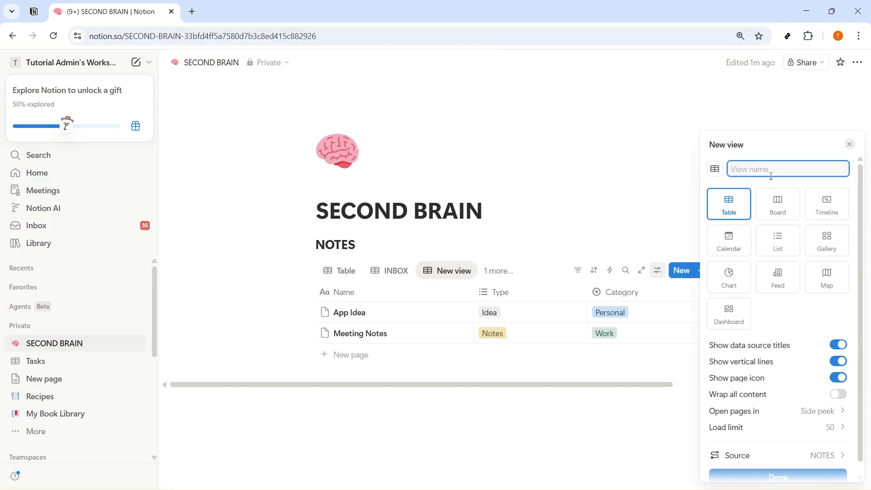
type("FAVORITE")
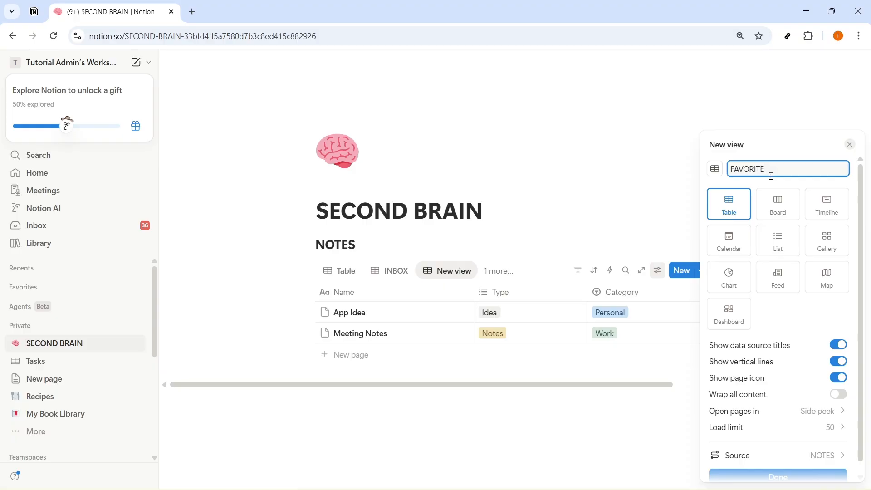
type("S")
key("Return")
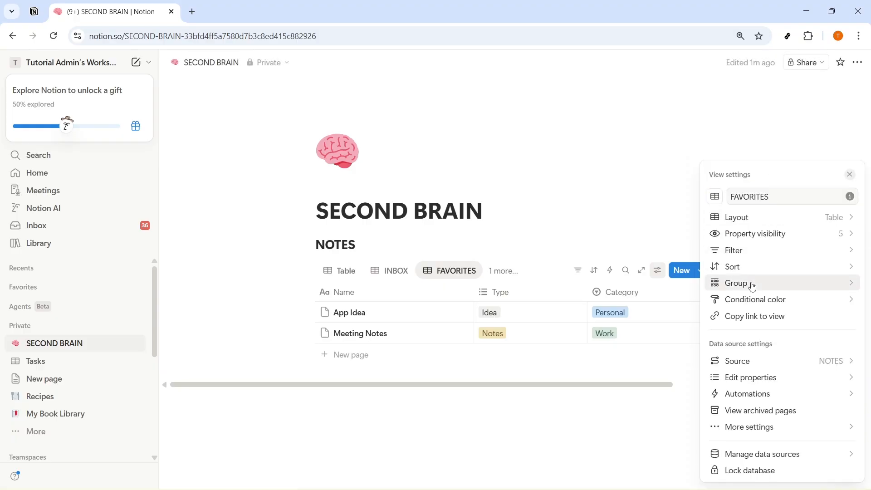
left_click(763, 253)
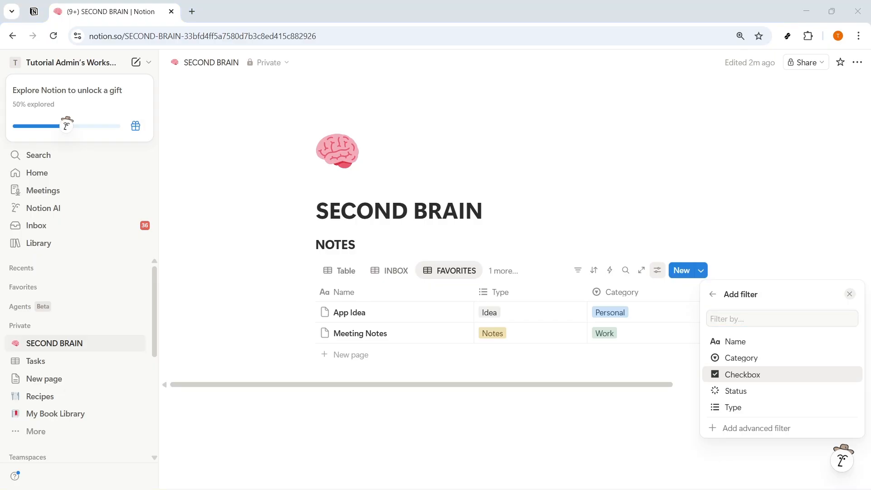
left_click(713, 295)
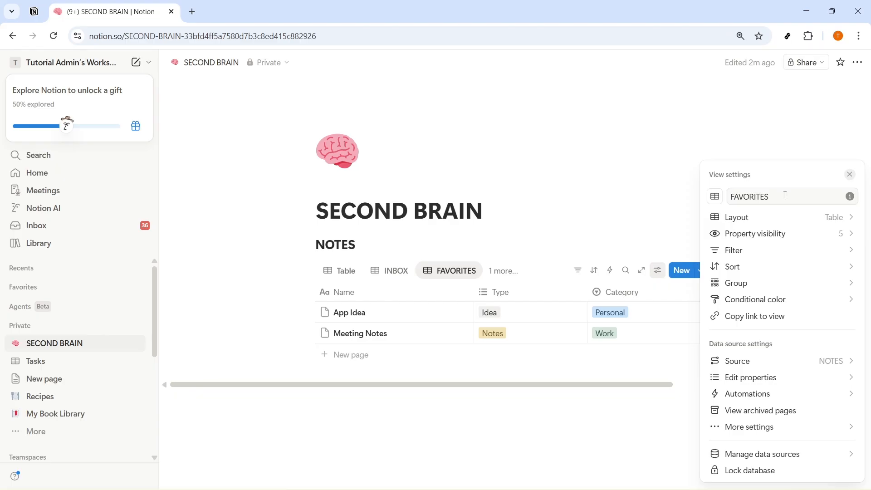
left_click(501, 276)
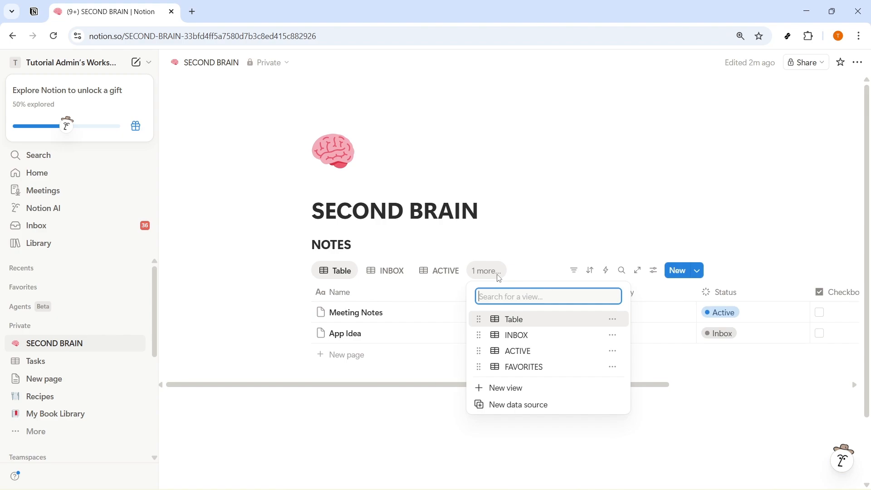
Insert a button block labelled QUICK CAPTURE below the NOTES table.
left_click(294, 461)
left_click(348, 426)
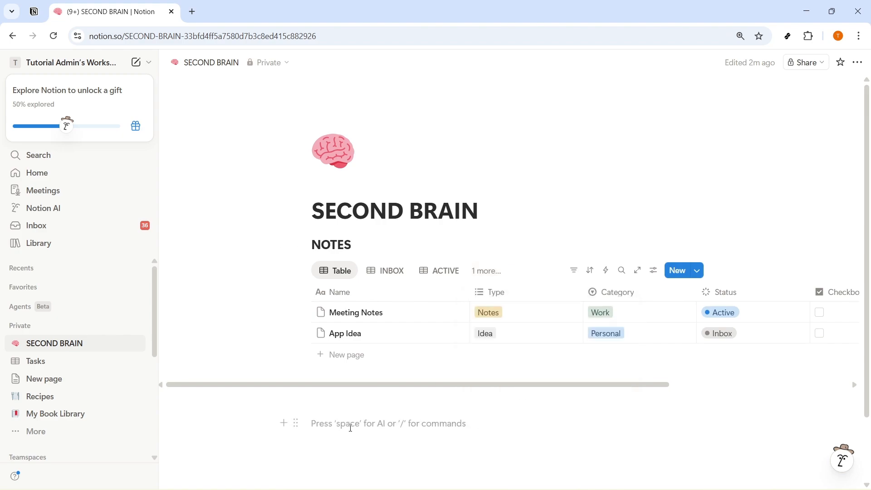
type("/BUTTON")
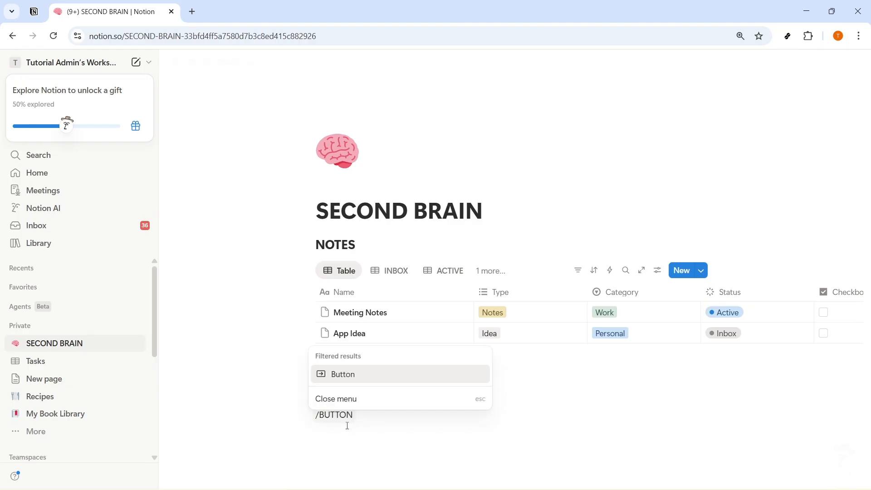
left_click(389, 375)
scroll(369, 460, "down", 5)
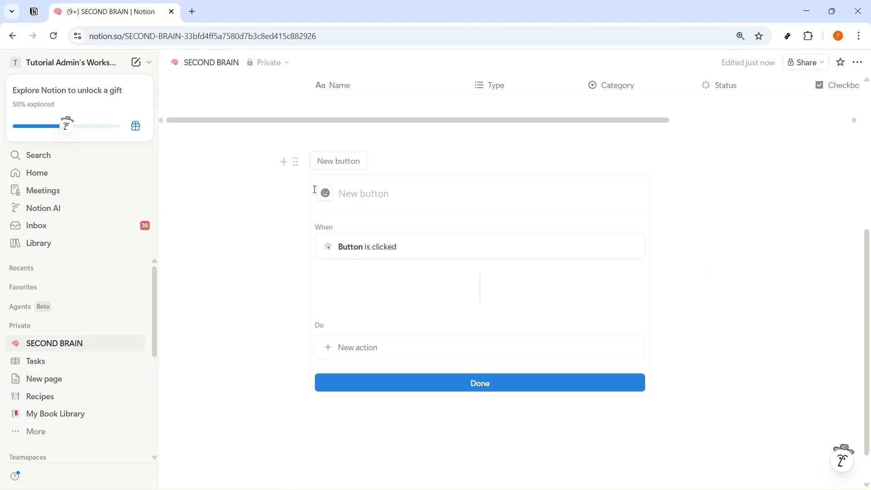
type("QUI")
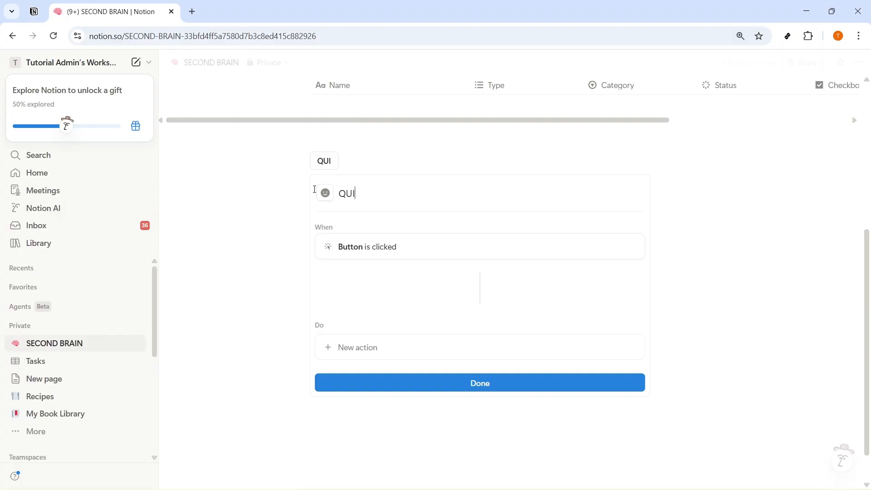
type("CK CAPTURE")
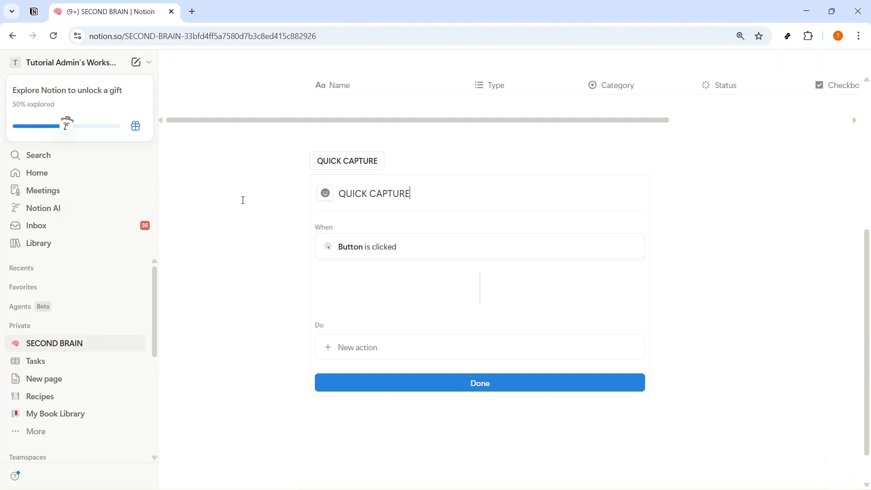
Set the button's action to add a new page to the NOTES database.
left_click(369, 357)
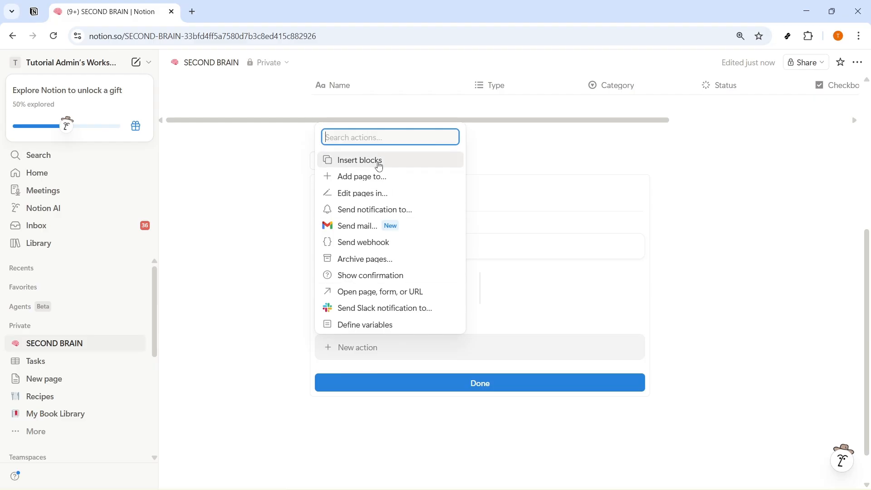
left_click(386, 177)
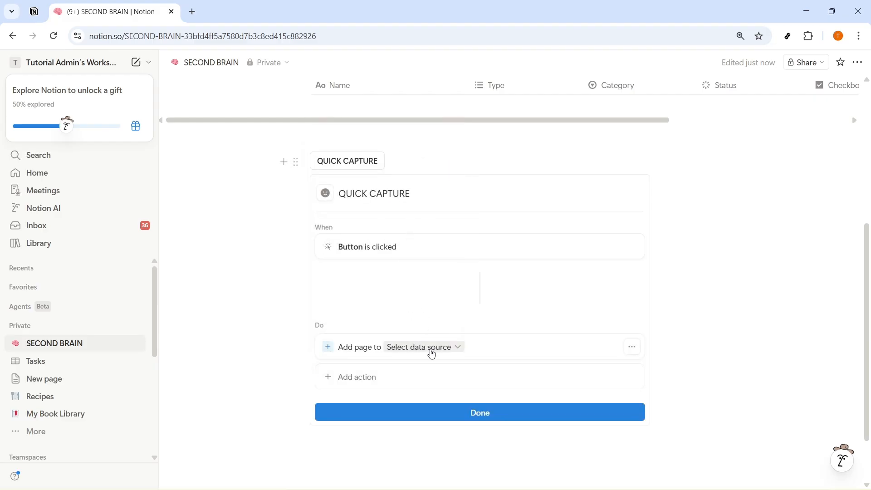
left_click(429, 348)
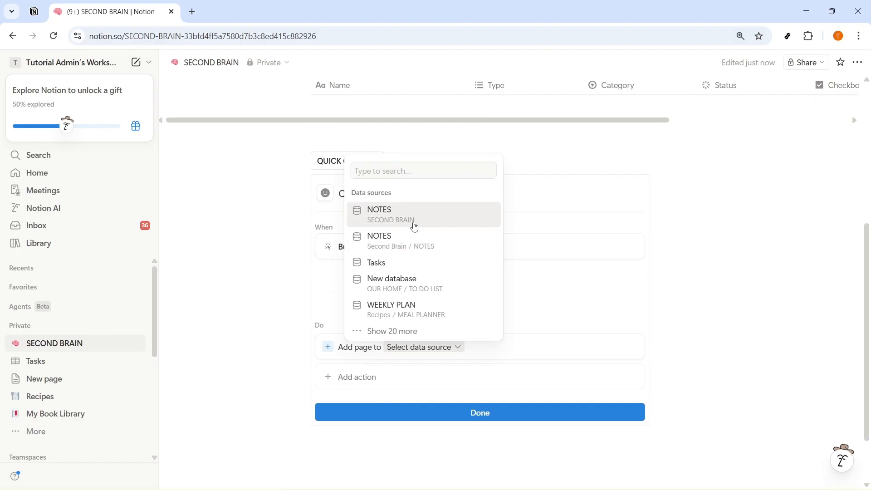
left_click(413, 226)
left_click(439, 463)
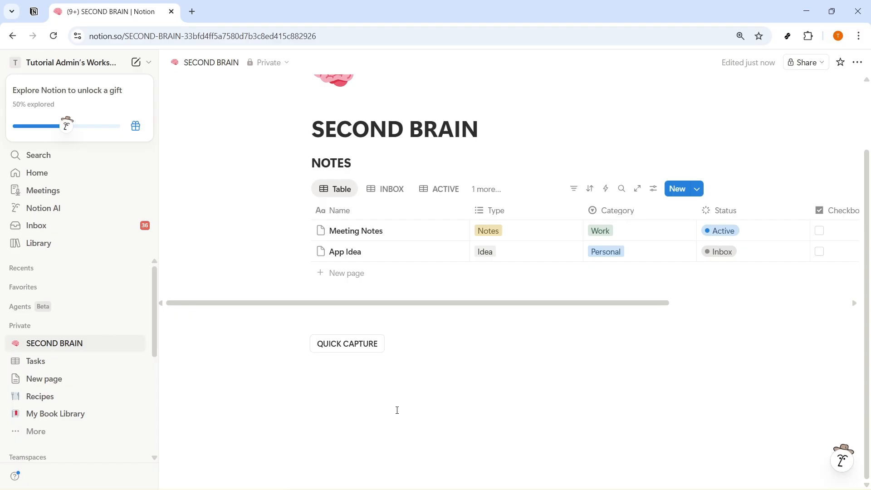
left_click(393, 346)
left_click(348, 383)
scroll(346, 384, "up", 3)
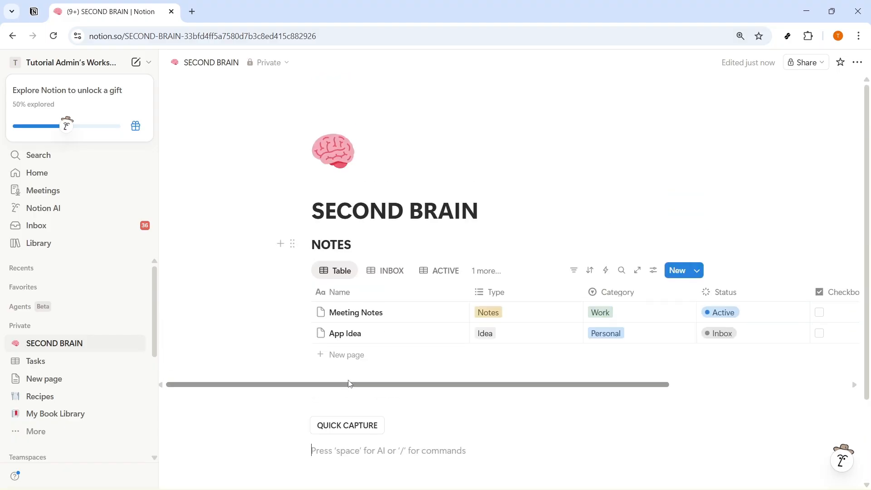
left_click_drag(352, 386, 317, 392)
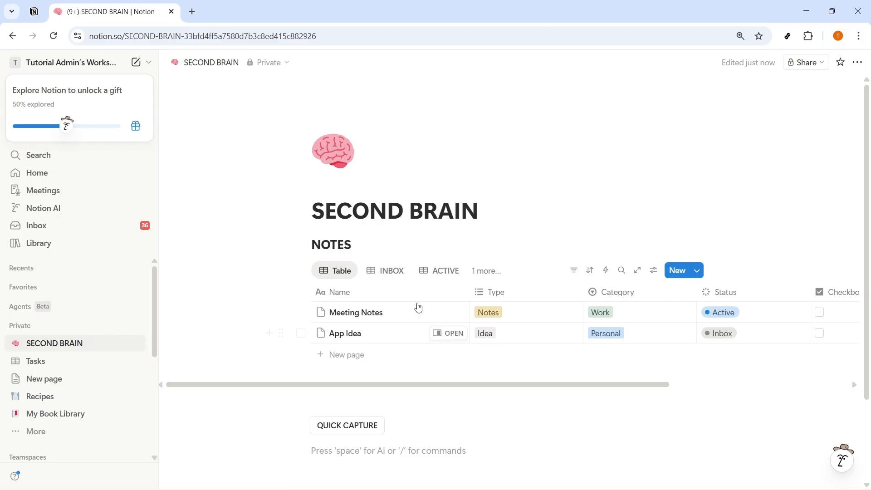
left_click(489, 278)
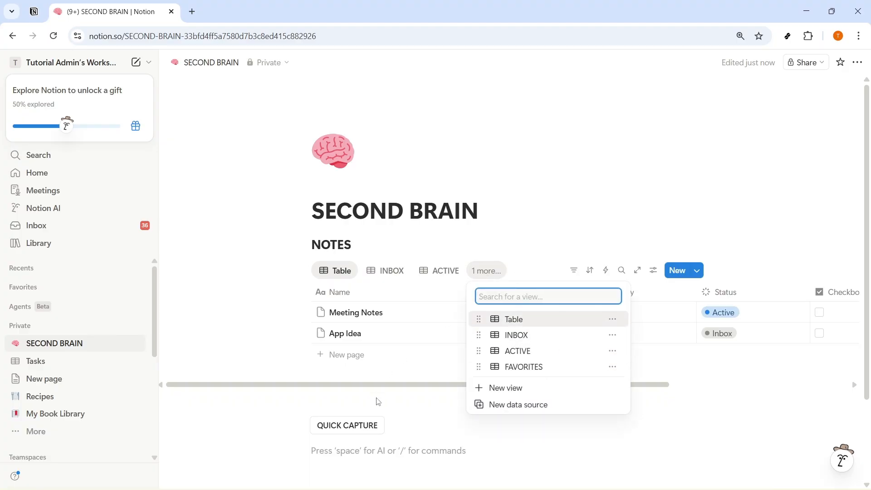
left_click(352, 432)
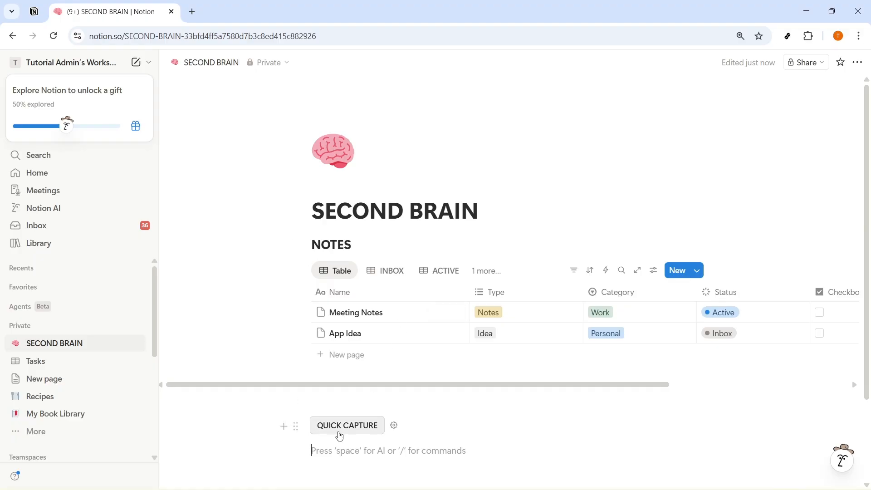
Add a blank note with QUICK CAPTURE and check it in the INBOX view.
left_click(356, 432)
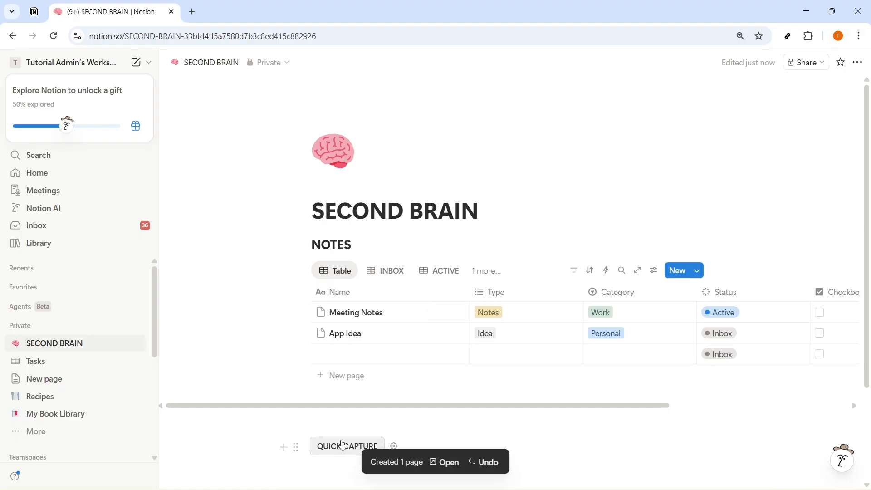
left_click(388, 278)
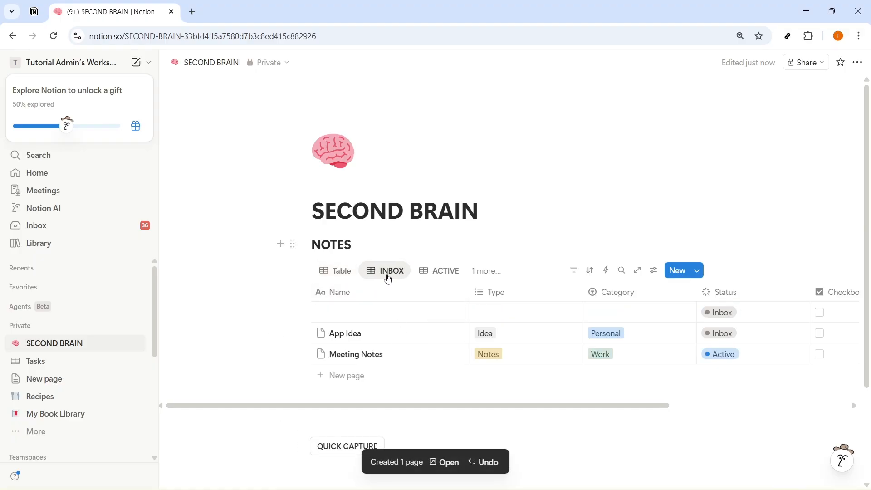
left_click(511, 292)
mouse_move(552, 255)
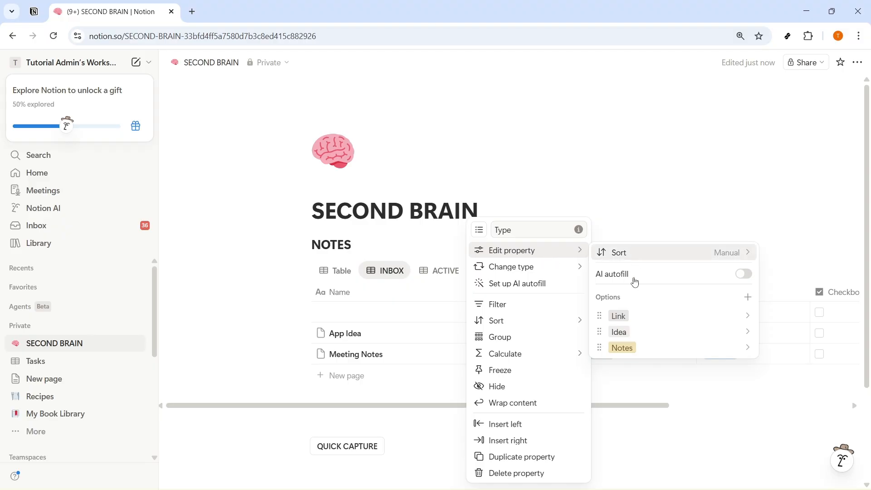
Change the Category property's type from Select to Date.
left_click(676, 440)
left_click(615, 292)
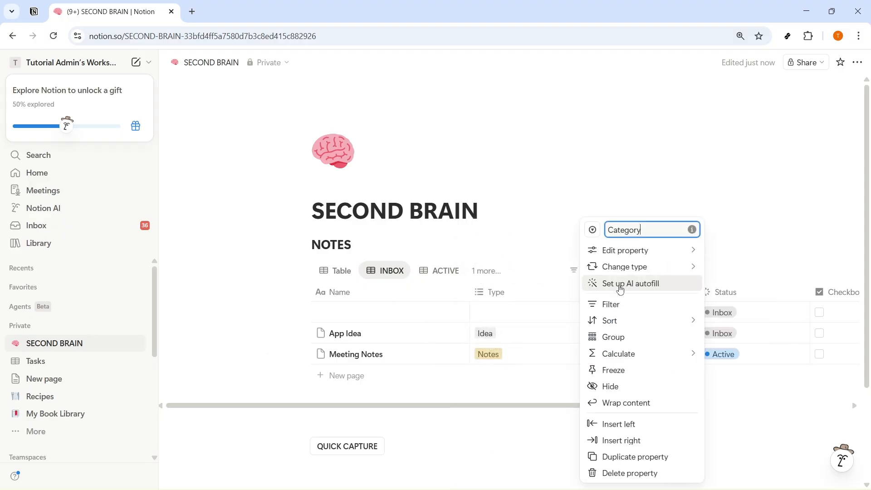
mouse_move(631, 267)
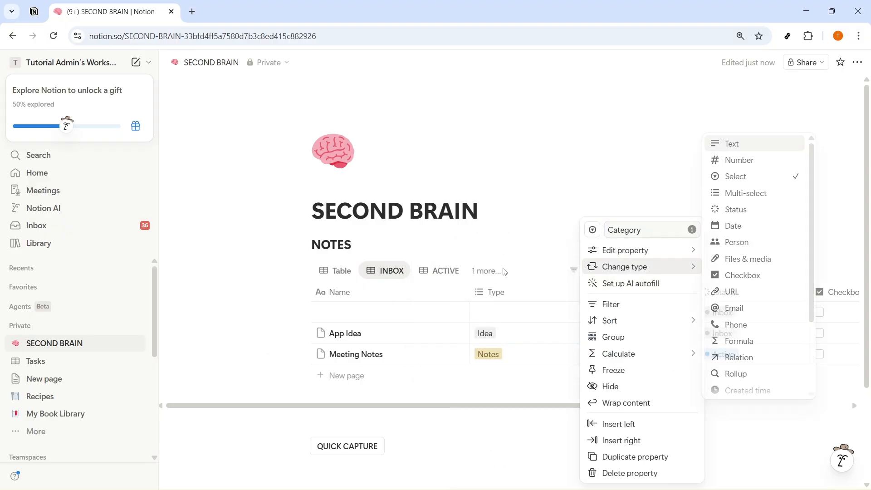
mouse_move(631, 250)
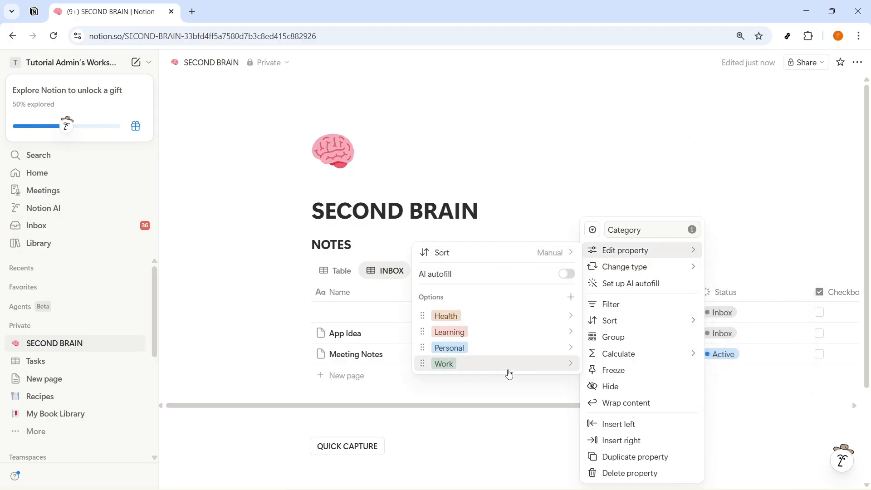
left_click(735, 225)
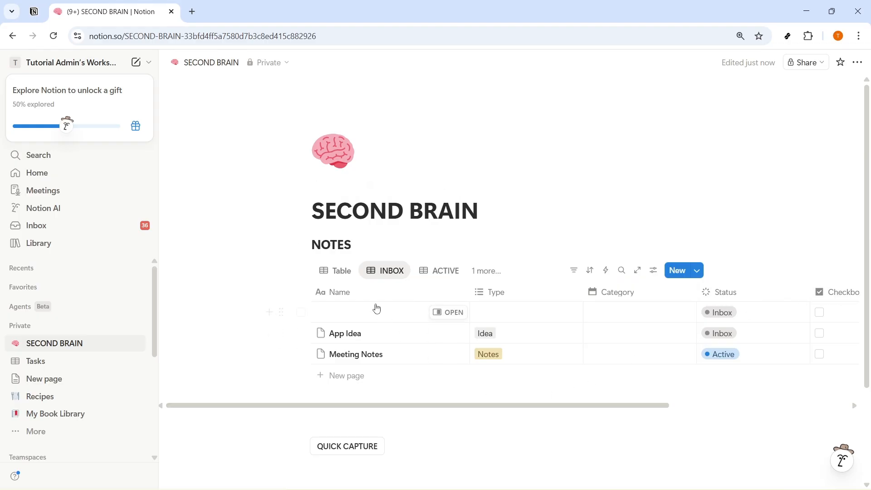
In the main Table view, open Meeting Notes' empty Category date and leave it unset.
left_click(336, 270)
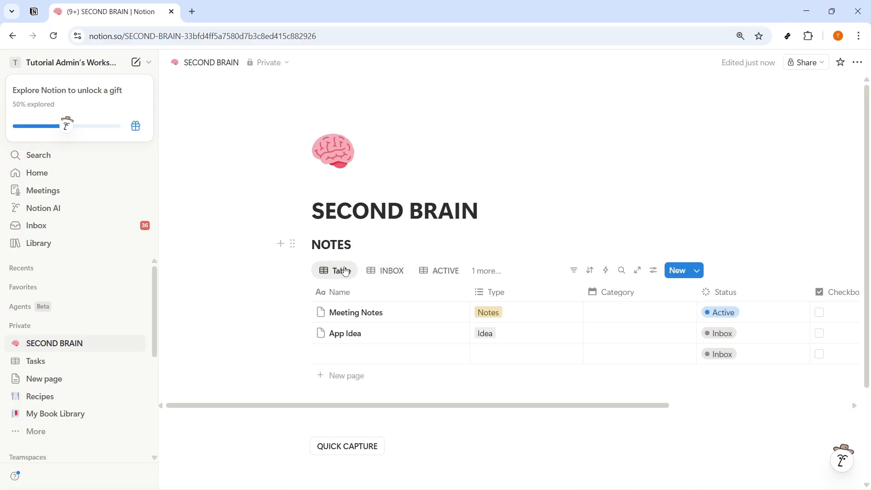
left_click(620, 311)
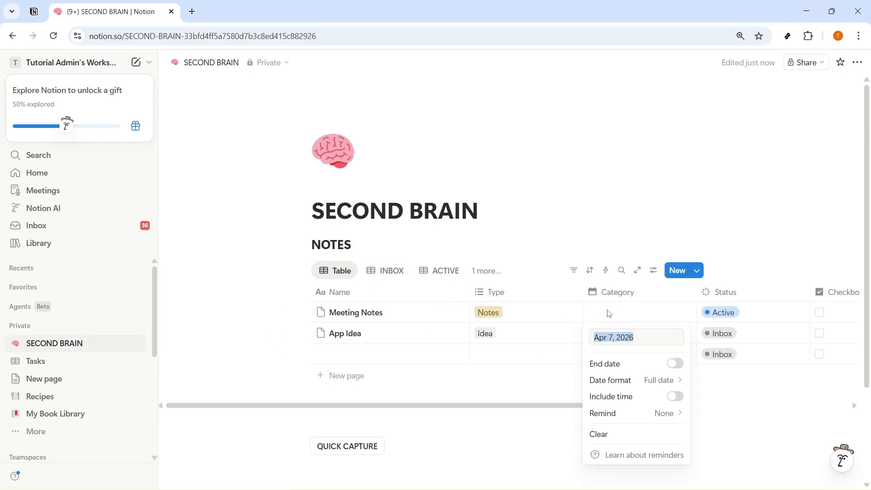
left_click(770, 312)
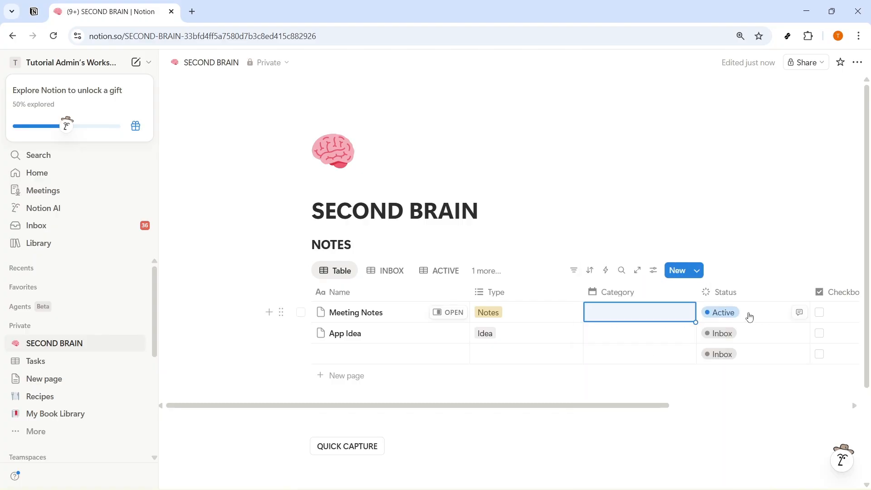